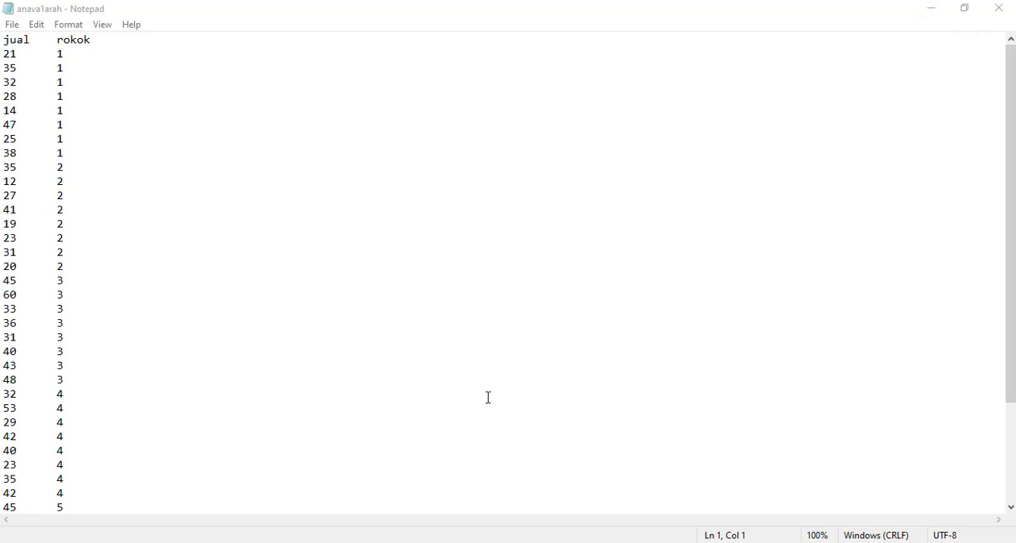
Switch to the R console and set the working directory to "D://datamodul".
{"action": "key", "text": "alt+Tab"}
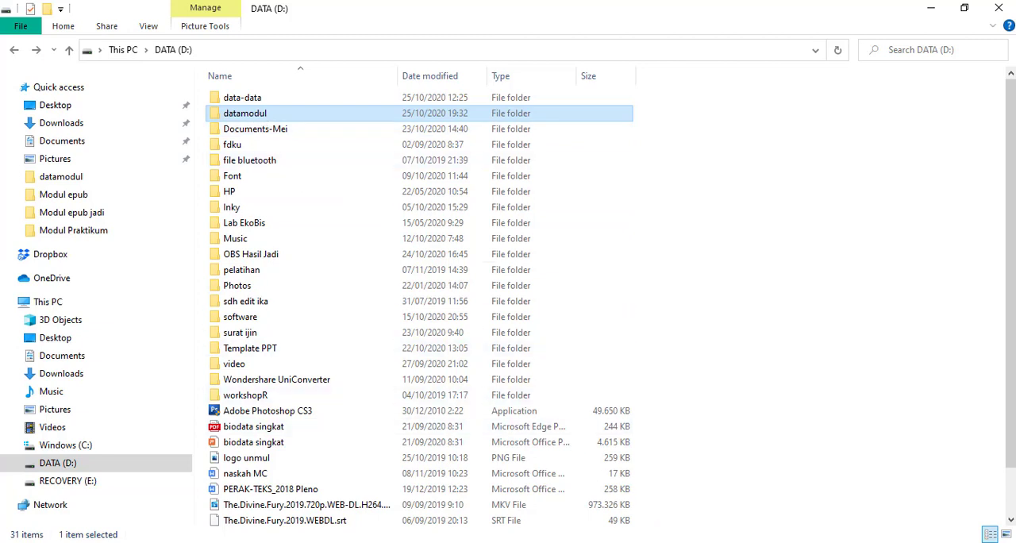
{"action": "key", "text": "alt+Tab"}
{"action": "type", "text": "setwd"}
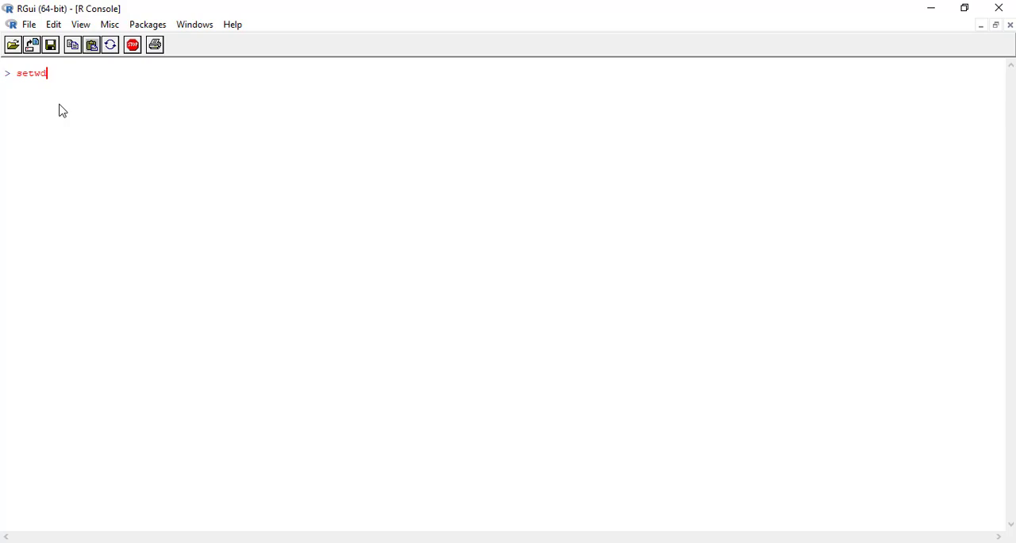
{"action": "type", "text": "(\"D://datamodul)"}
{"action": "key", "text": "BackSpace"}
{"action": "type", "text": "\")"}
{"action": "key", "text": "Return"}
Read the file anava1arah.txt with header=TRUE into a data frame named dataanava using read.table.
{"action": "type", "text": "dataanava=read"}
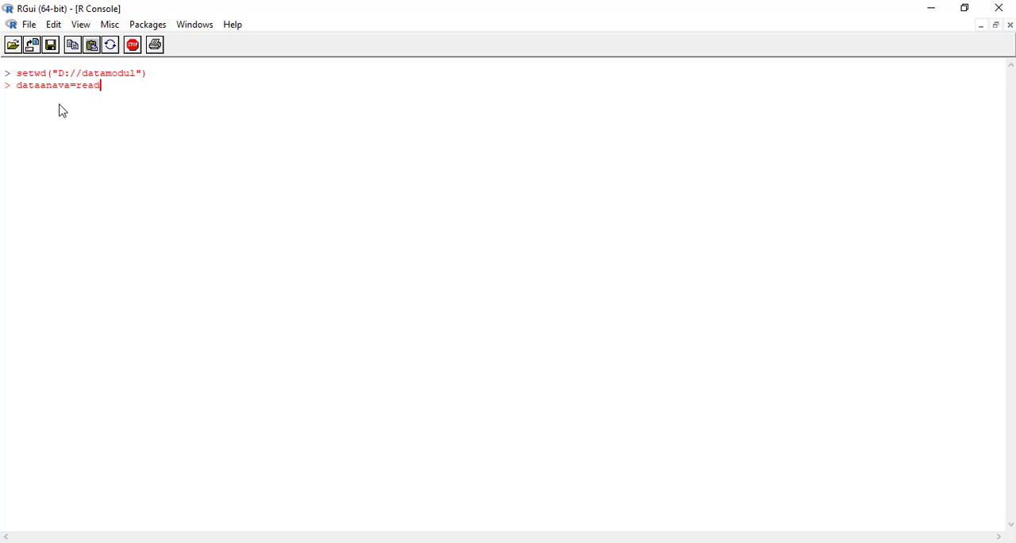
{"action": "type", "text": ".table(\"anavalarah"}
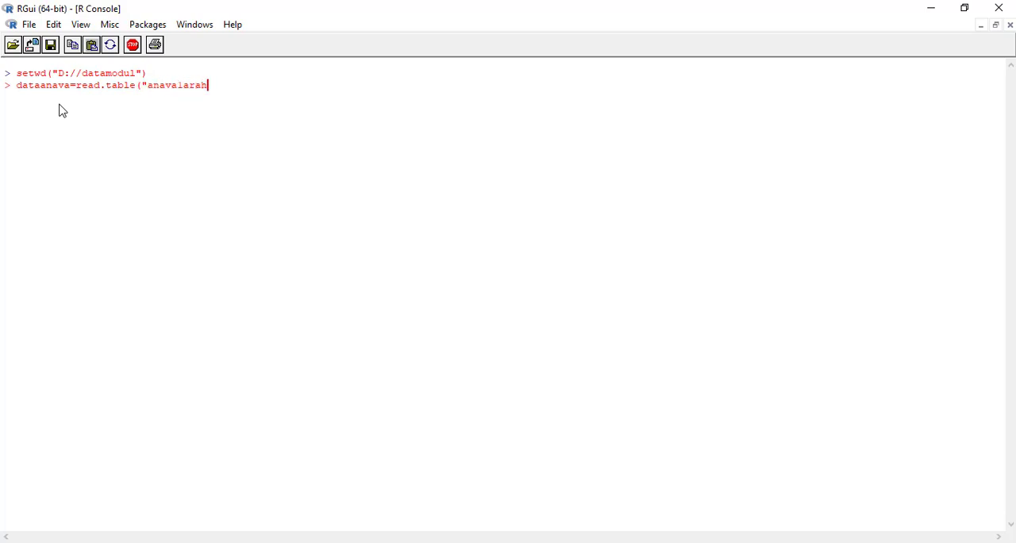
{"action": "type", "text": ".txt\",header=TRUE)"}
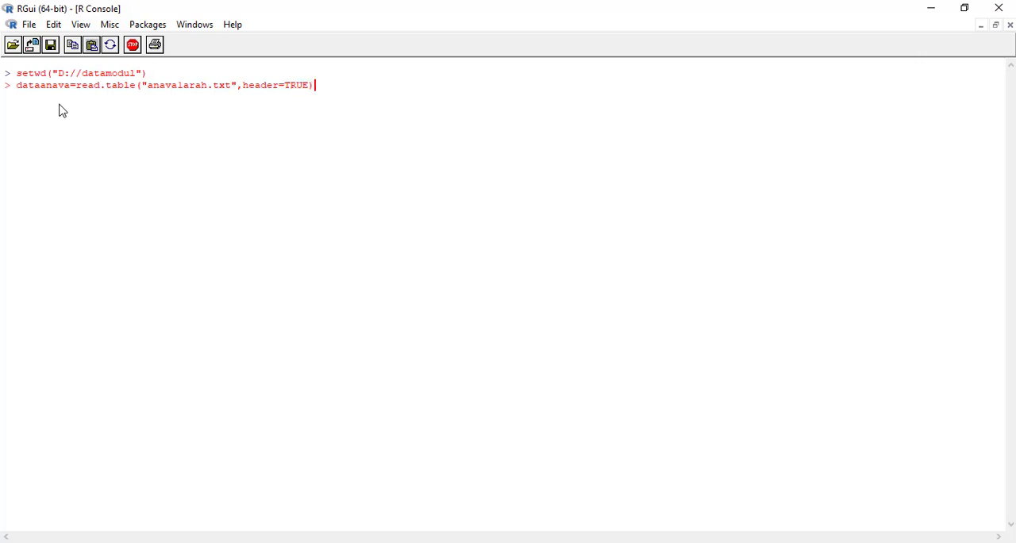
{"action": "key", "text": "Return"}
Print the dataanava data frame and look through its jual and rokok columns.
{"action": "type", "text": "dataanava"}
{"action": "key", "text": "Return"}
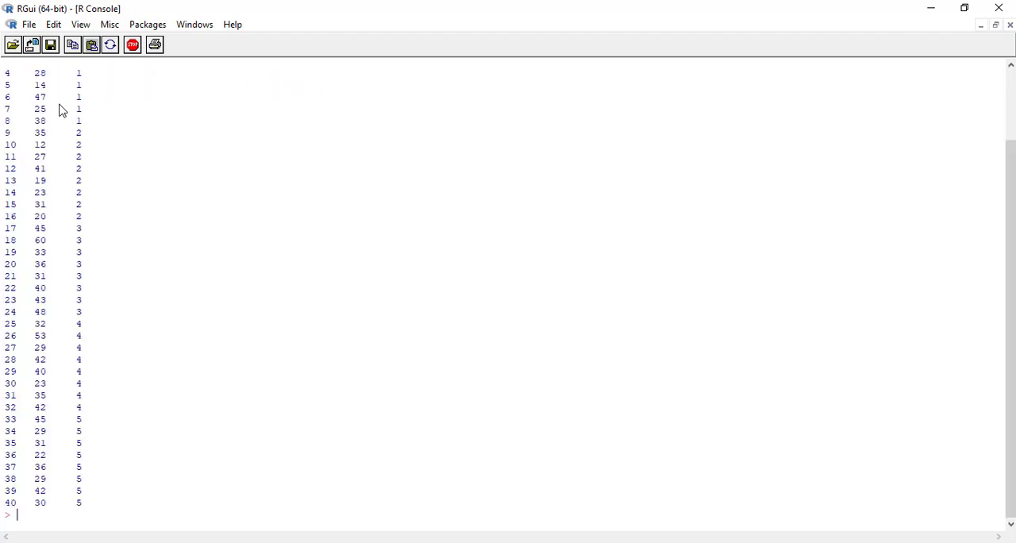
{"action": "scroll", "coordinate": [134, 131], "scroll_direction": "up", "scroll_amount": 3}
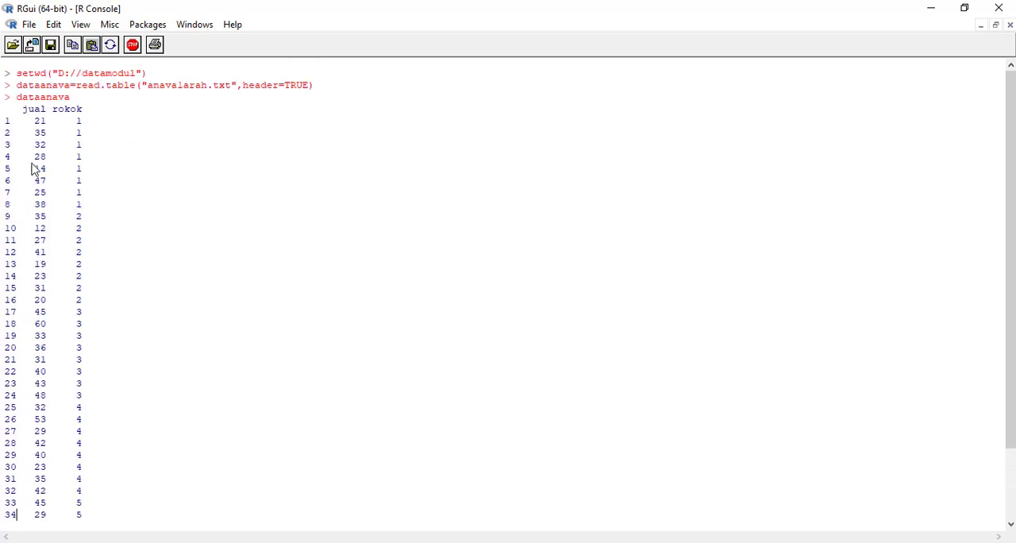
{"action": "scroll", "coordinate": [88, 147], "scroll_direction": "down", "scroll_amount": 3}
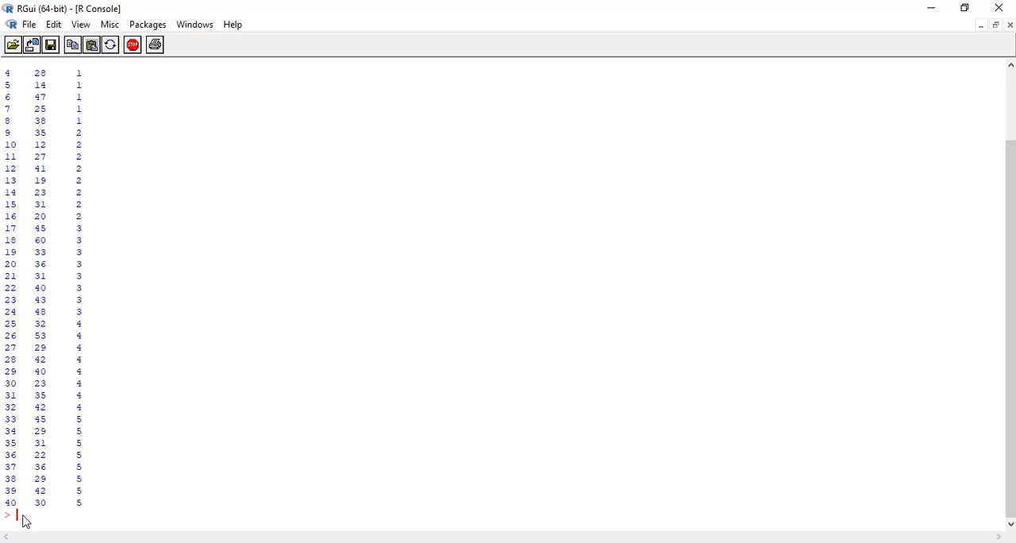
Load the car package with library(car).
{"action": "type", "text": "library(car)"}
{"action": "key", "text": "Return"}
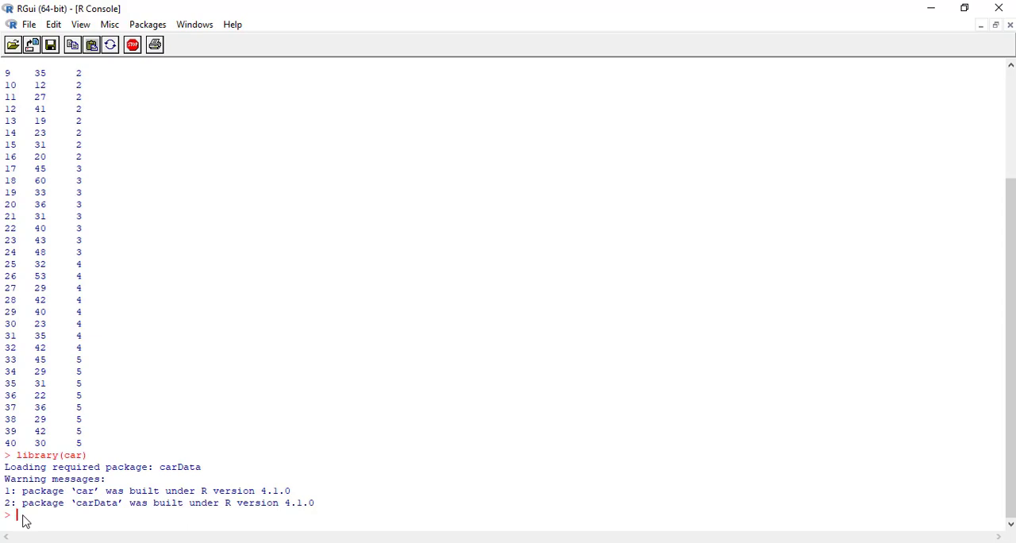
Convert dataanava$rokok to a factor with levels=1:5 and labels "A", "B", "C", "D" and "E", storing it back in the same column.
{"action": "scroll", "coordinate": [119, 420], "scroll_direction": "up", "scroll_amount": 3}
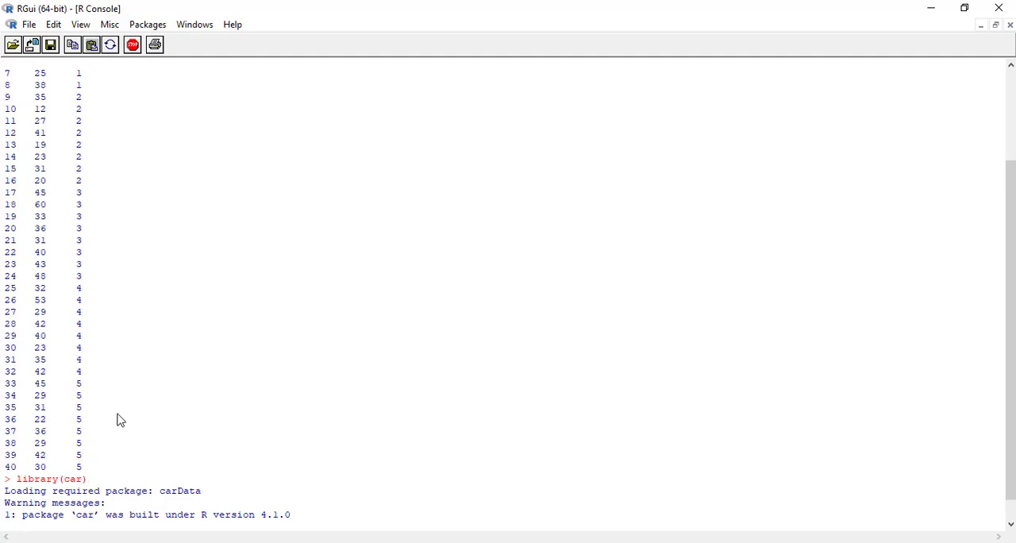
{"action": "scroll", "coordinate": [119, 420], "scroll_direction": "up", "scroll_amount": 1}
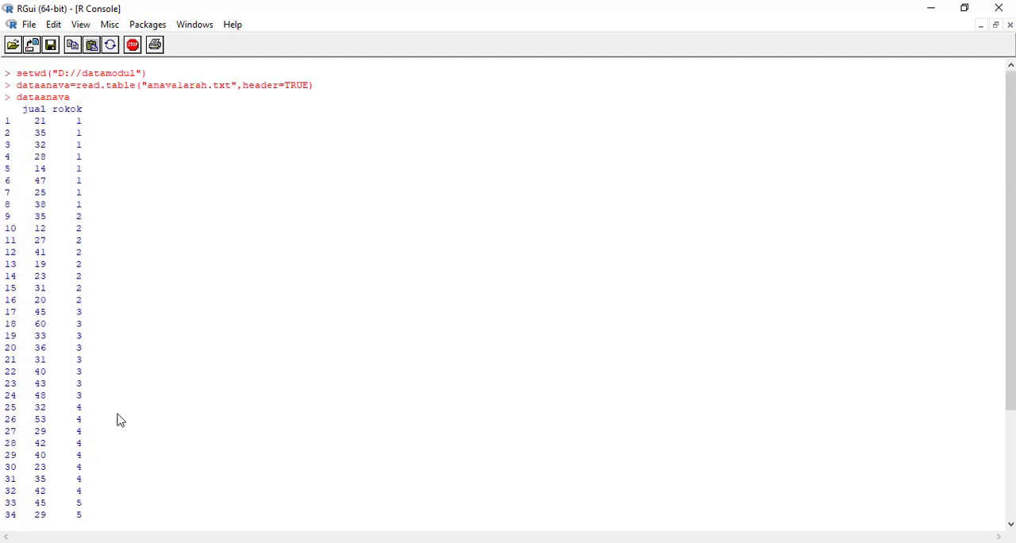
{"action": "scroll", "coordinate": [115, 182], "scroll_direction": "down", "scroll_amount": 1}
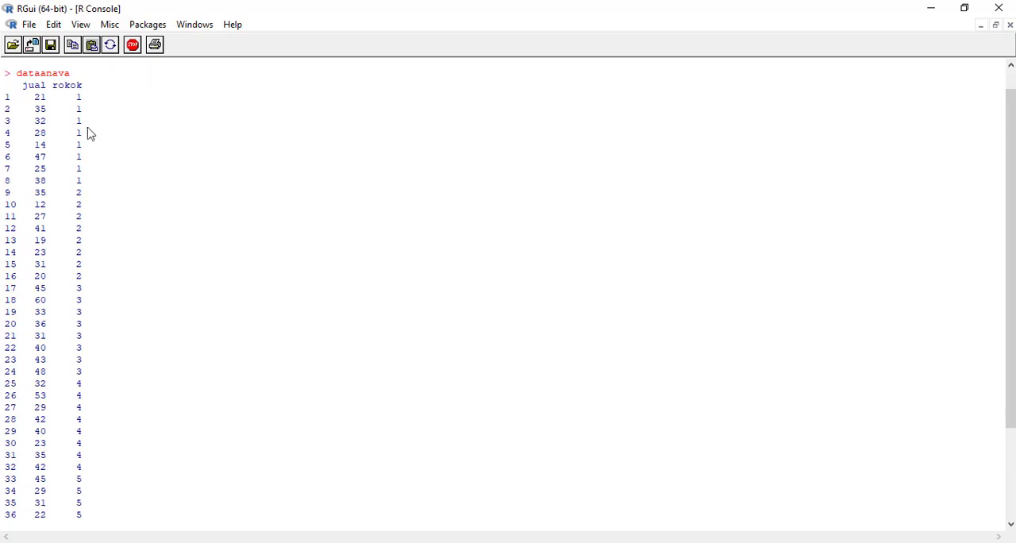
{"action": "scroll", "coordinate": [129, 429], "scroll_direction": "down", "scroll_amount": 4}
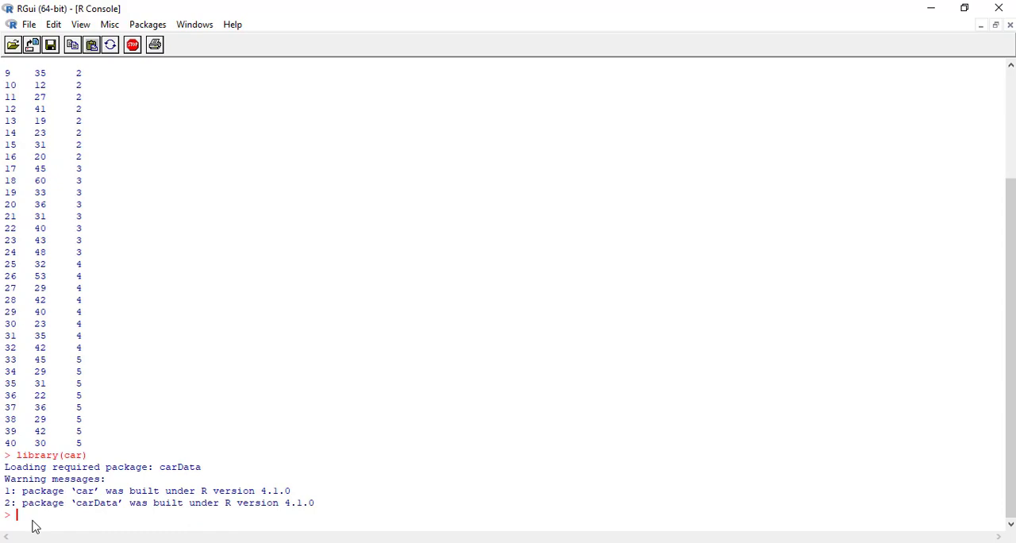
{"action": "type", "text": "data"}
{"action": "type", "text": "anava$rokok"}
{"action": "scroll", "coordinate": [40, 286], "scroll_direction": "up", "scroll_amount": 4}
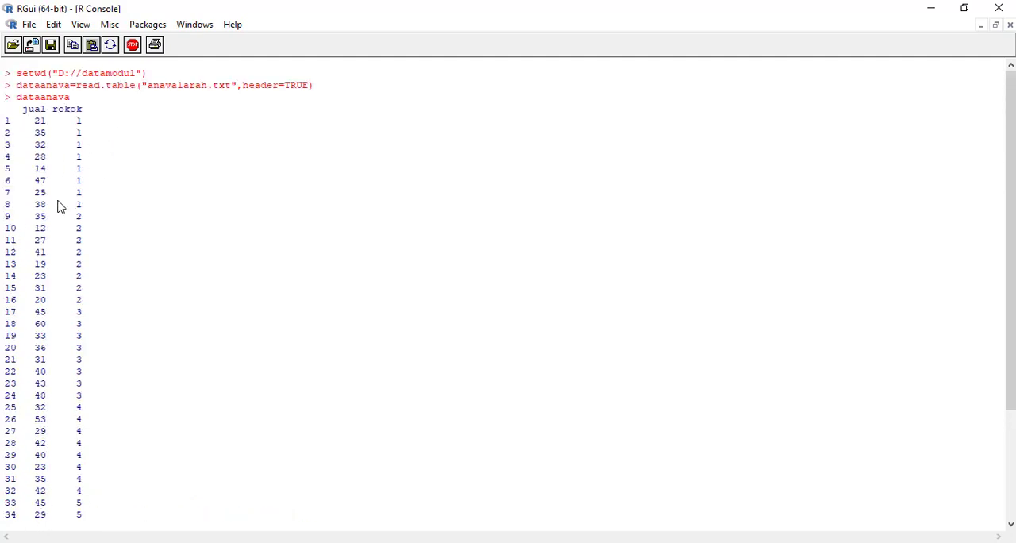
{"action": "scroll", "coordinate": [80, 226], "scroll_direction": "down", "scroll_amount": 4}
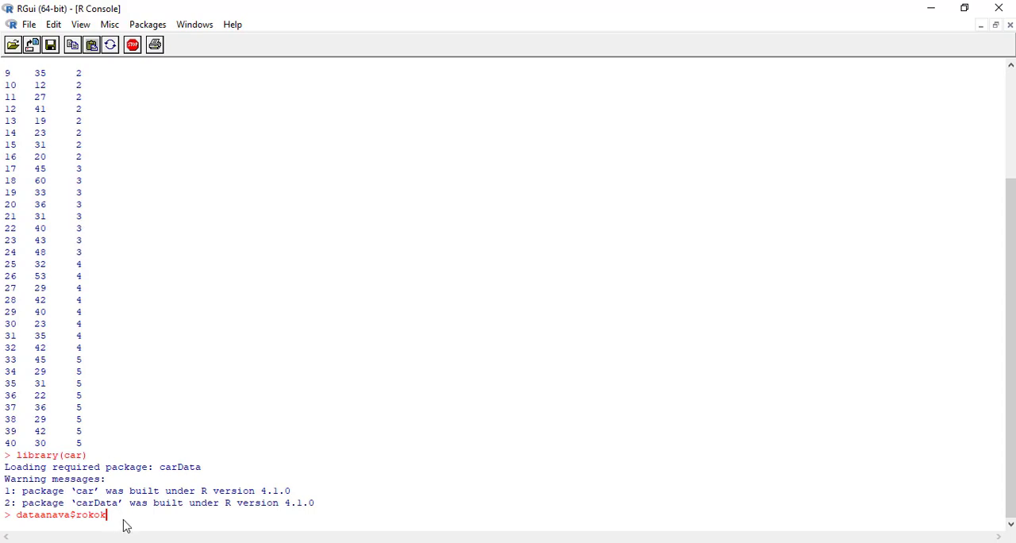
{"action": "type", "text": "=factor(dataanava$"}
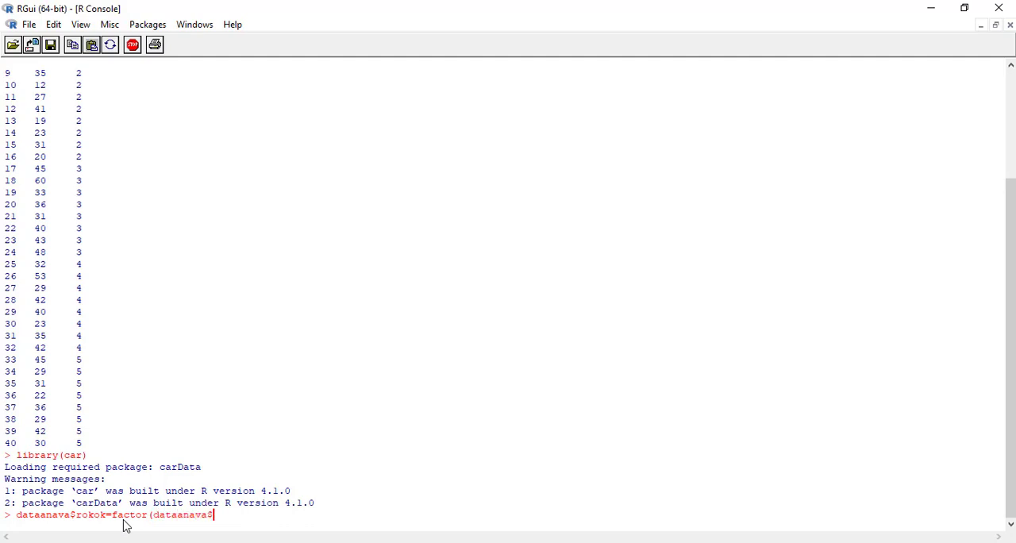
{"action": "type", "text": "rokok,levels=1:5,labl"}
{"action": "key", "text": "BackSpace"}
{"action": "type", "text": "els"}
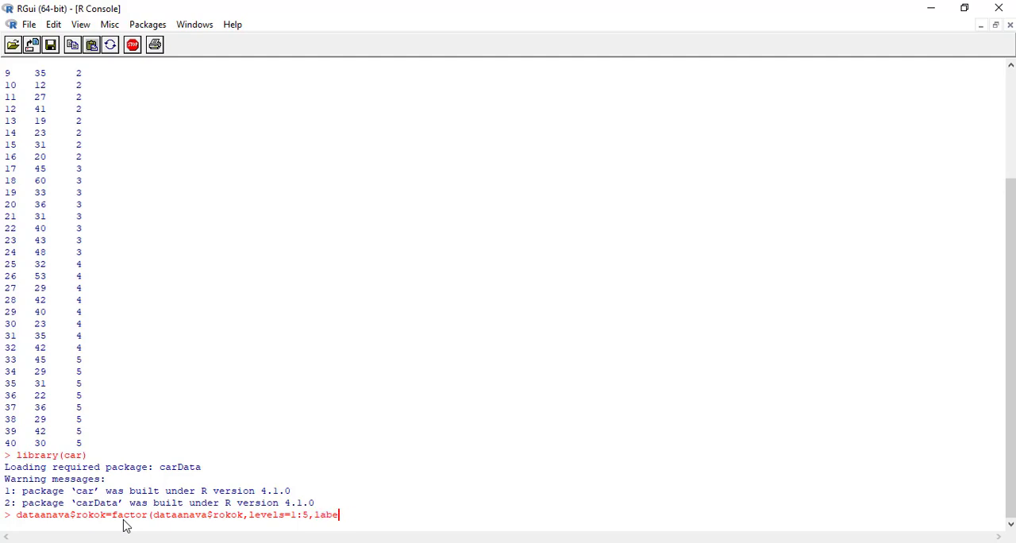
{"action": "type", "text": "=c(\"A\",\"B\",\"C\",\"D\",\"E\""}
{"action": "type", "text": "))"}
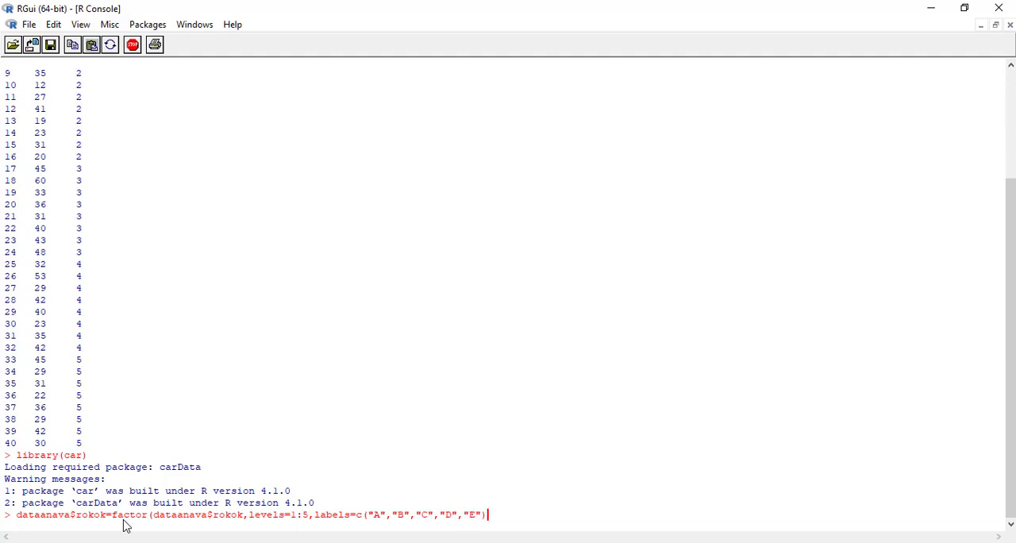
{"action": "key", "text": "Return"}
Print dataanava again and check the factor labels in the rokok column across all rows.
{"action": "type", "text": "dataanava"}
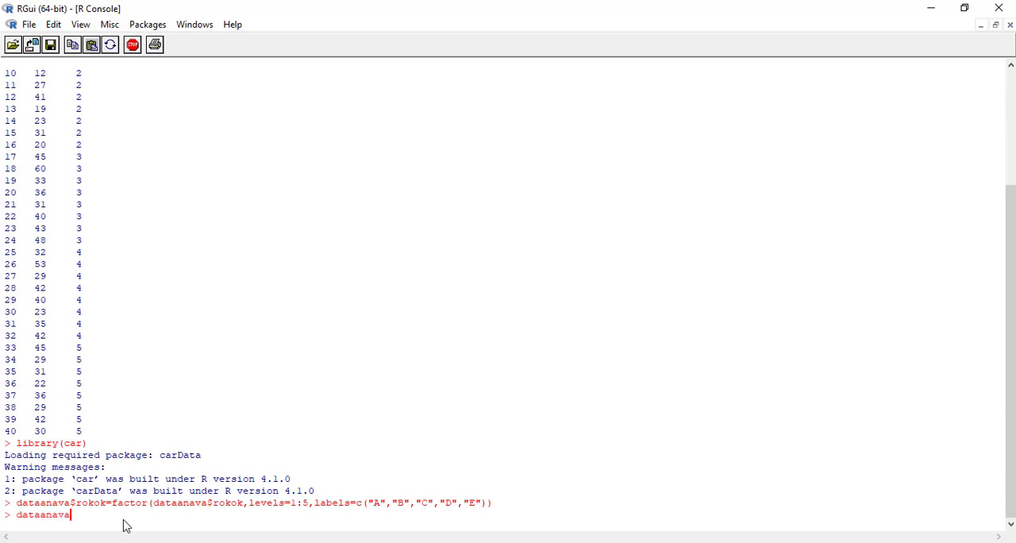
{"action": "key", "text": "Return"}
{"action": "scroll", "coordinate": [116, 418], "scroll_direction": "up", "scroll_amount": 4}
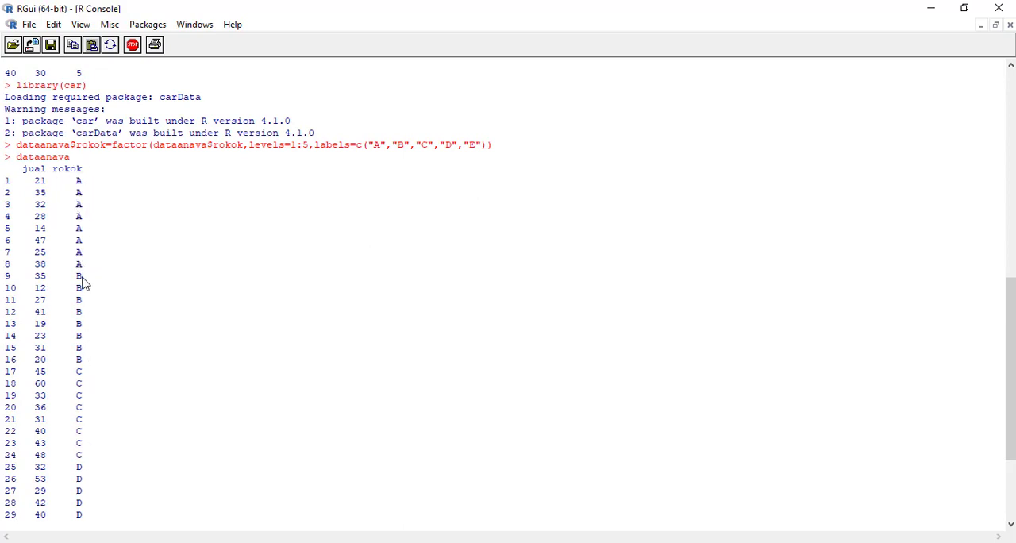
{"action": "scroll", "coordinate": [96, 409], "scroll_direction": "down", "scroll_amount": 2}
{"action": "scroll", "coordinate": [100, 435], "scroll_direction": "down", "scroll_amount": 2}
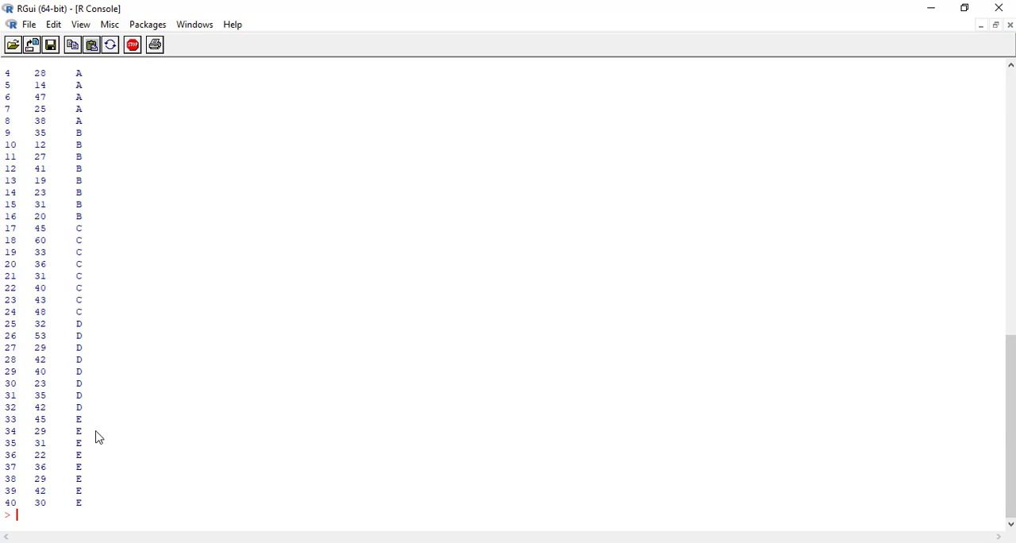
{"action": "scroll", "coordinate": [111, 203], "scroll_direction": "up", "scroll_amount": 2}
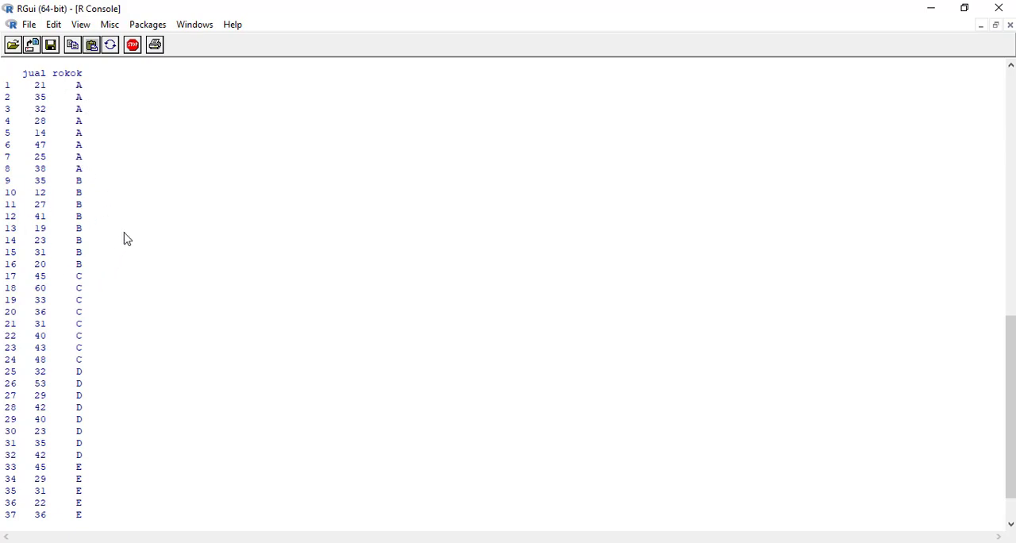
{"action": "scroll", "coordinate": [122, 409], "scroll_direction": "down", "scroll_amount": 2}
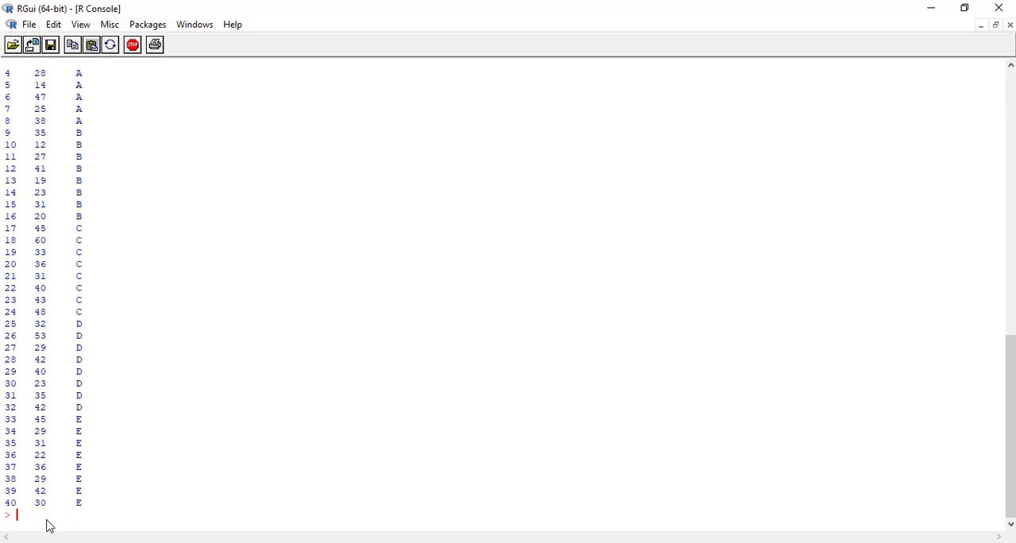
Run shapiro.test on dataanava$jual for each dataanava$rokok group, using by() with the data, INDICES and FUN arguments.
{"action": "type", "text": "by(data=dataanava$"}
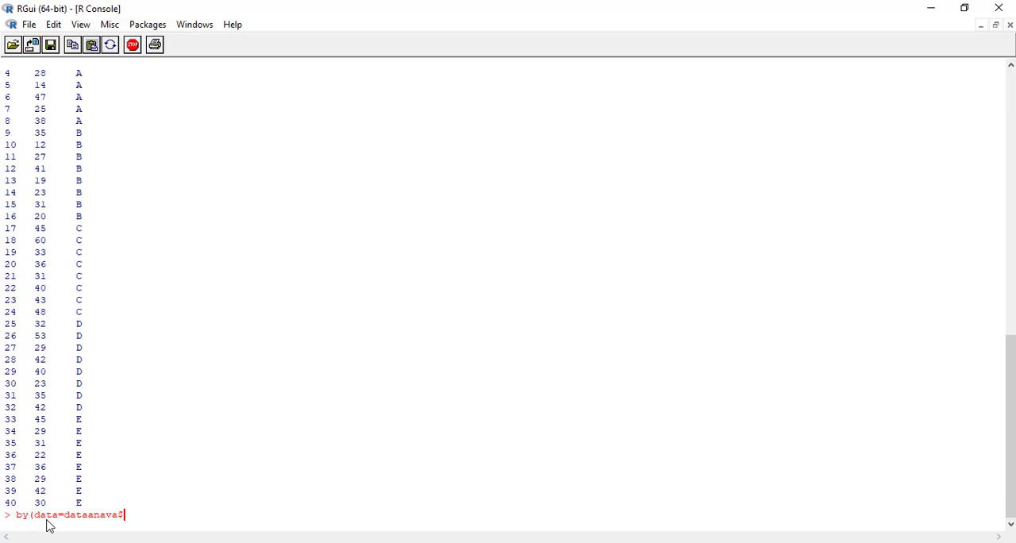
{"action": "type", "text": "jual,INDICES=dataanava$"}
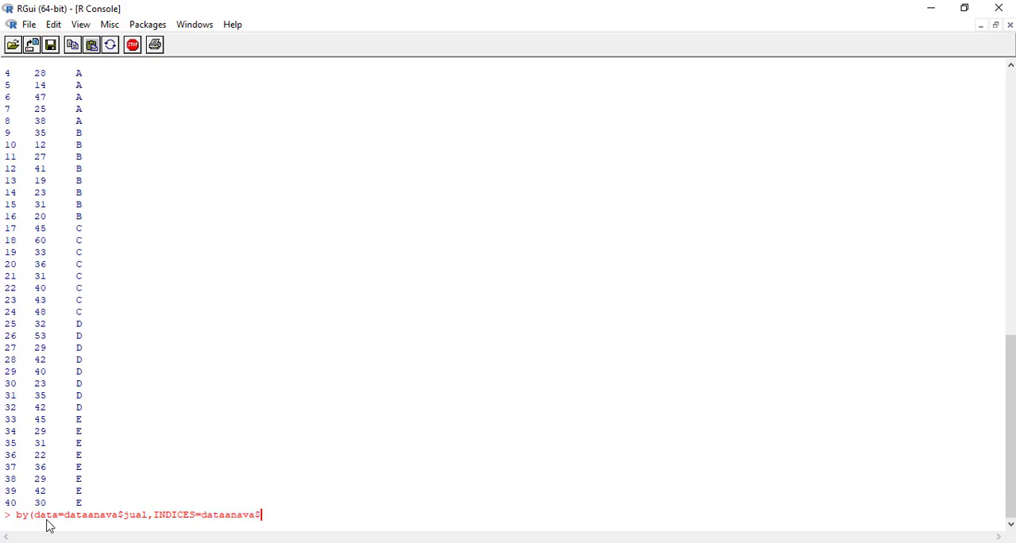
{"action": "type", "text": "rokok,FUN=shapiro.test"}
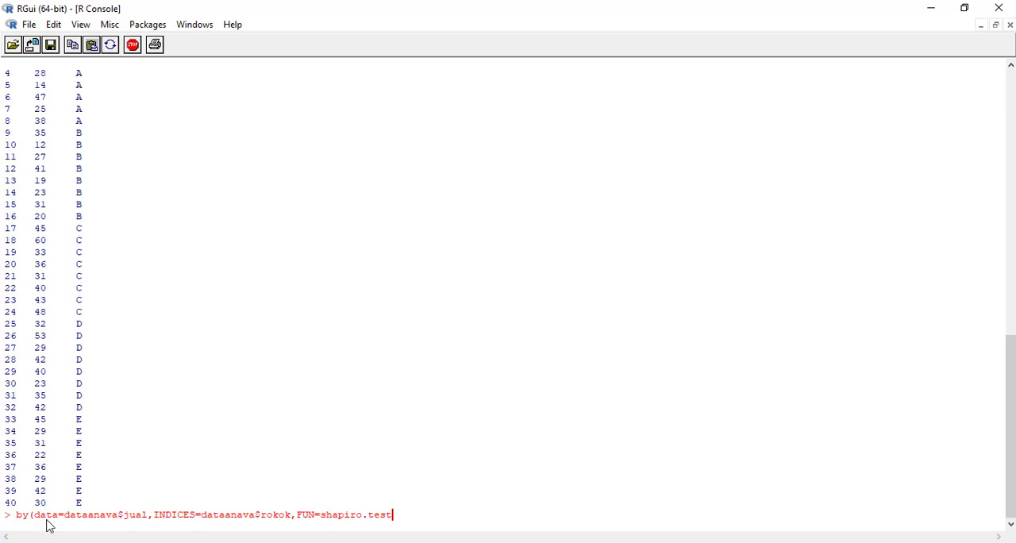
{"action": "type", "text": ")"}
{"action": "key", "text": "Return"}
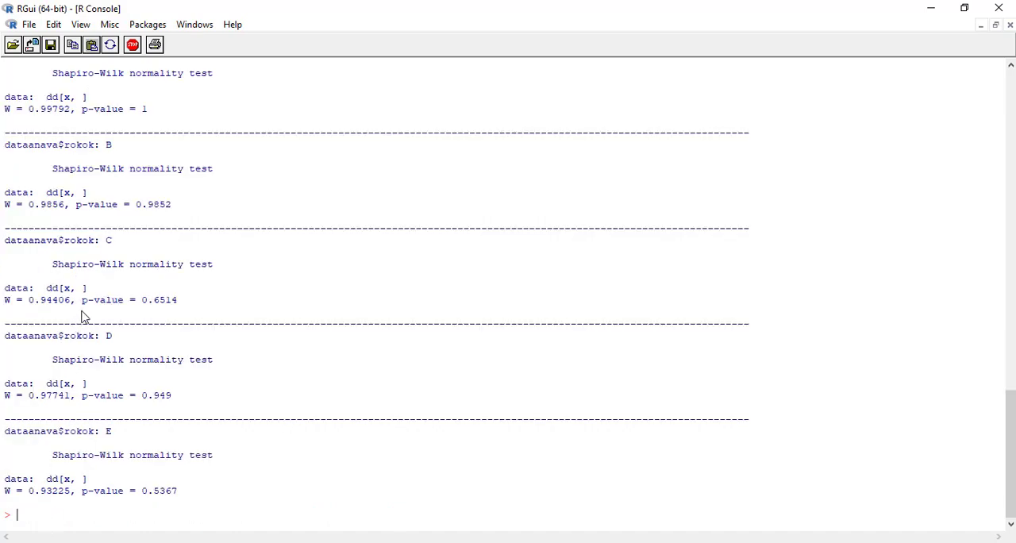
Review the Shapiro-Wilk normality test output for cigarette groups A to E.
{"action": "scroll", "coordinate": [81, 320], "scroll_direction": "up", "scroll_amount": 3}
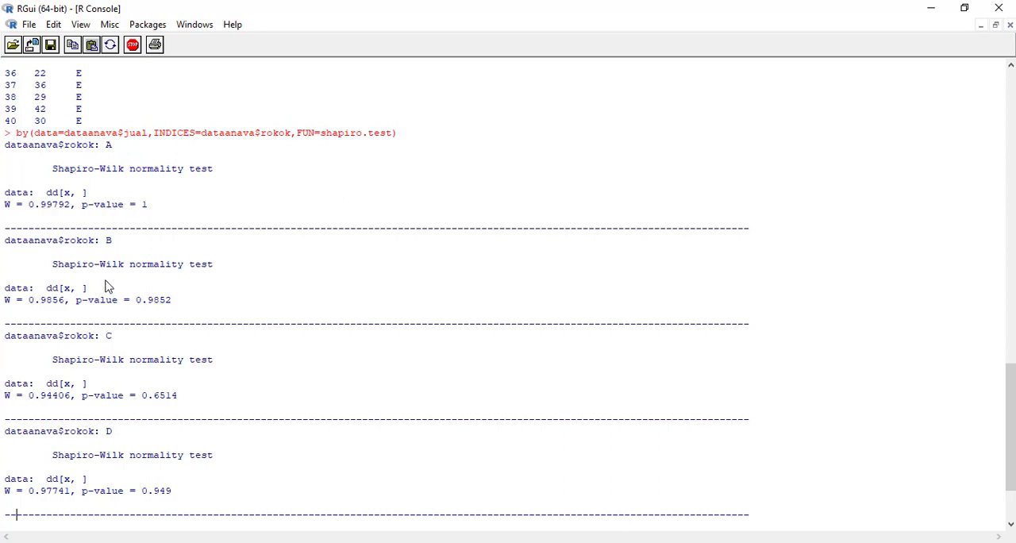
{"action": "scroll", "coordinate": [101, 254], "scroll_direction": "down", "scroll_amount": 2}
{"action": "scroll", "coordinate": [101, 256], "scroll_direction": "down", "scroll_amount": 1}
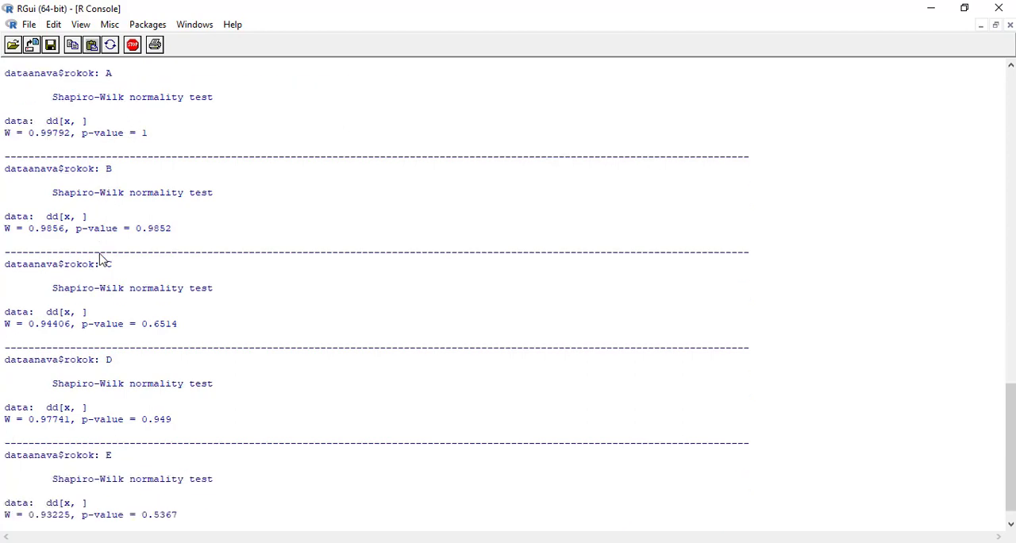
{"action": "scroll", "coordinate": [105, 306], "scroll_direction": "down", "scroll_amount": 1}
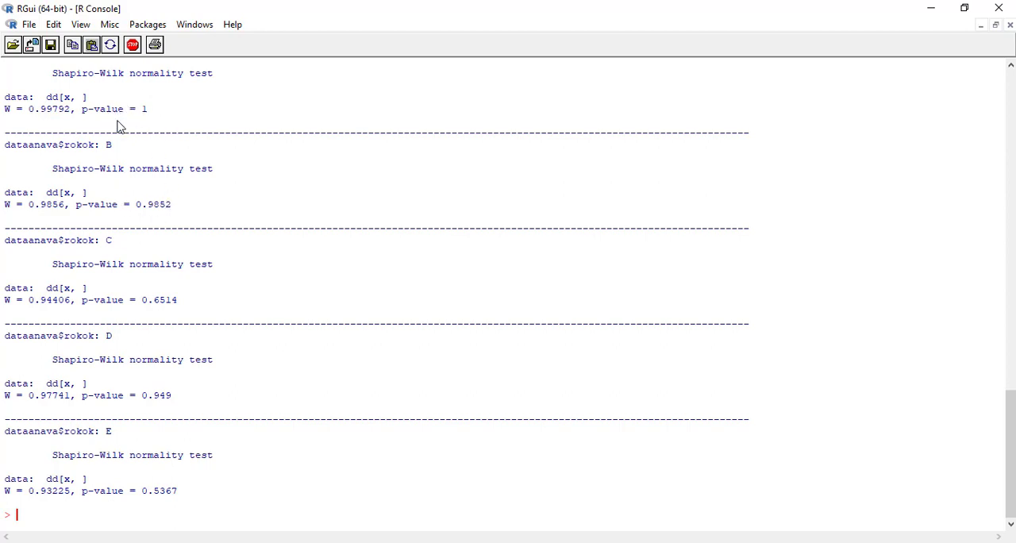
{"action": "scroll", "coordinate": [151, 200], "scroll_direction": "up", "scroll_amount": 1}
{"action": "scroll", "coordinate": [151, 200], "scroll_direction": "down", "scroll_amount": 1}
Store leveneTest of jual~rokok with data=dataanava and center='mean' in an object named ujivariansi.
{"action": "type", "text": "ujivariansi=leven"}
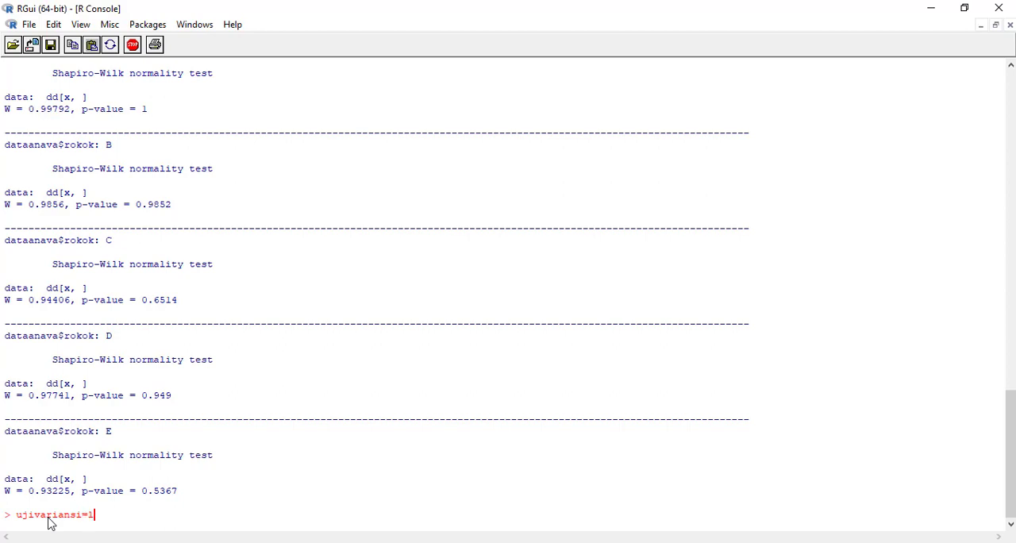
{"action": "type", "text": "Test(jual~rokok,"}
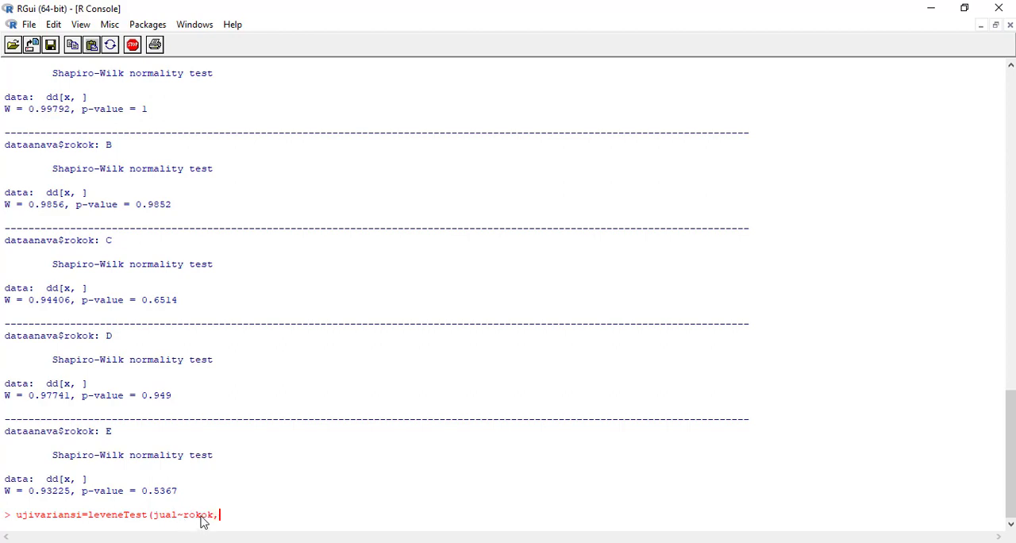
{"action": "type", "text": "ata=datana"}
{"action": "key", "text": "BackSpace"}
{"action": "key", "text": "BackSpace"}
{"action": "key", "text": "BackSpace"}
{"action": "type", "text": "anava,center-"}
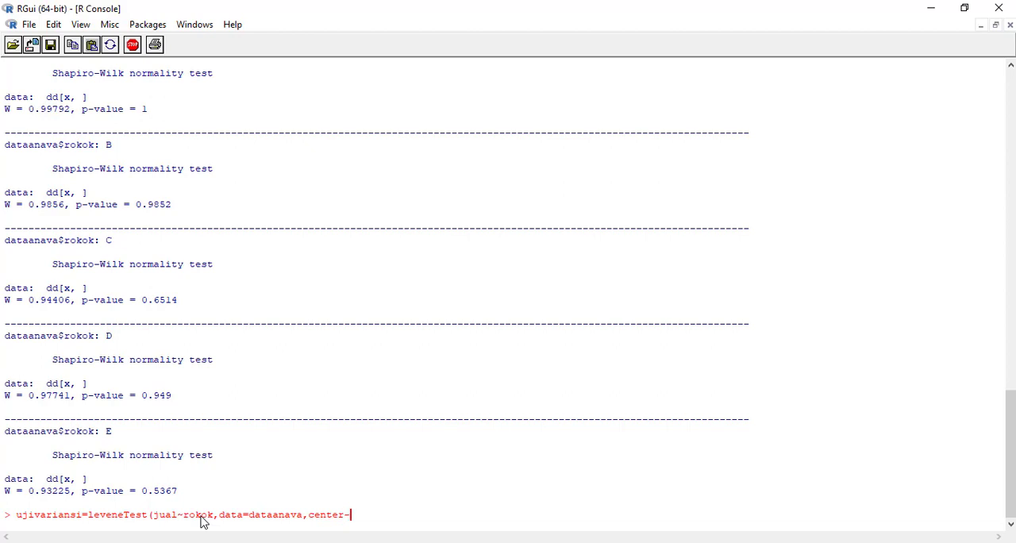
{"action": "key", "text": "BackSpace"}
{"action": "type", "text": "=\""}
{"action": "key", "text": "BackSpace"}
{"action": "type", "text": "'mean')"}
{"action": "key", "text": "Return"}
Print the ujivariansi object to show the Levene's test output.
{"action": "type", "text": "ujivari"}
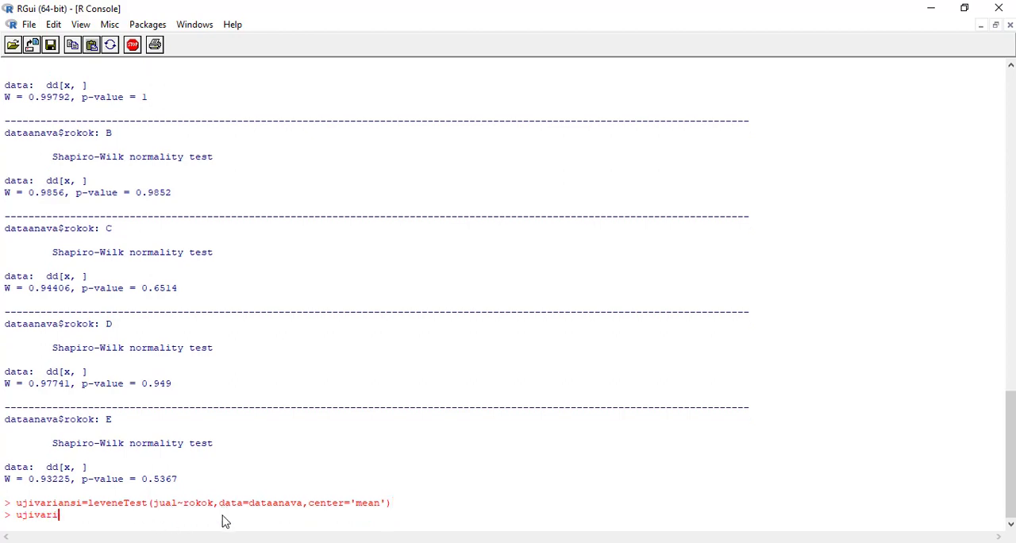
{"action": "type", "text": "ansi"}
{"action": "key", "text": "Return"}
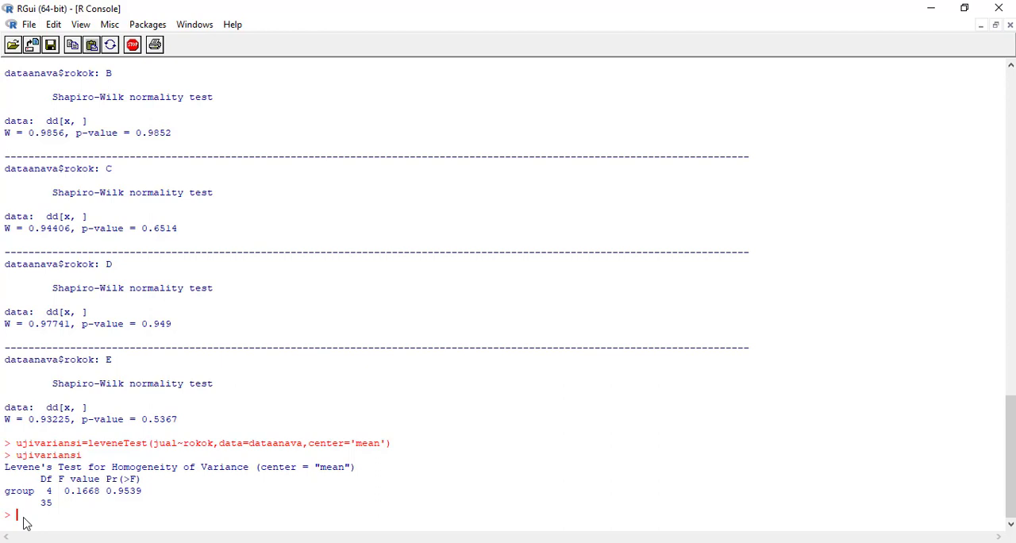
Fit a one-way ANOVA with aov(jual~rokok,data=dataanava) and store it in an object named anava1.
{"action": "type", "text": "nova"}
{"action": "key", "text": "BackSpace"}
{"action": "key", "text": "BackSpace"}
{"action": "key", "text": "BackSpace"}
{"action": "type", "text": "aval=aov(jual"}
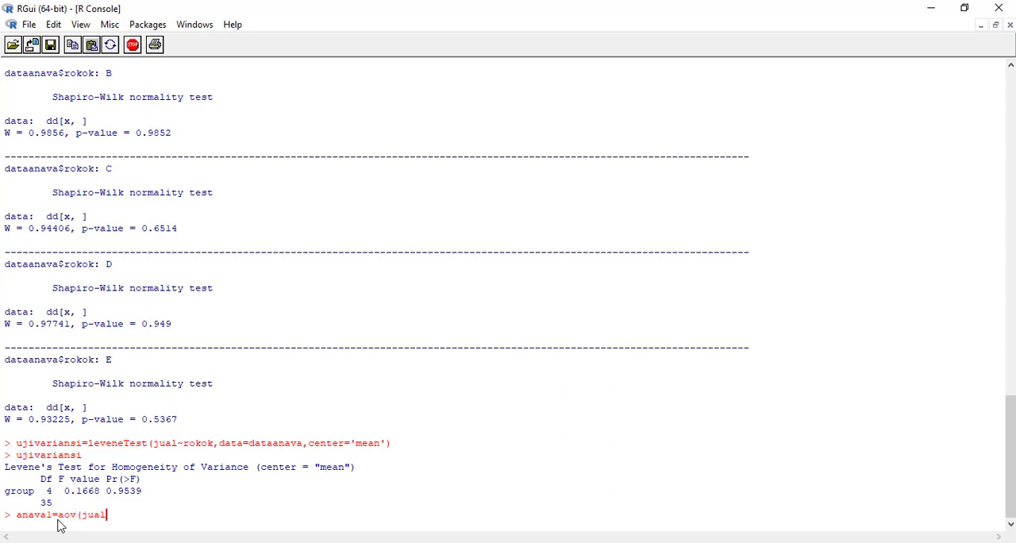
{"action": "type", "text": "~rokok,data="}
{"action": "type", "text": "data$"}
{"action": "key", "text": "BackSpace"}
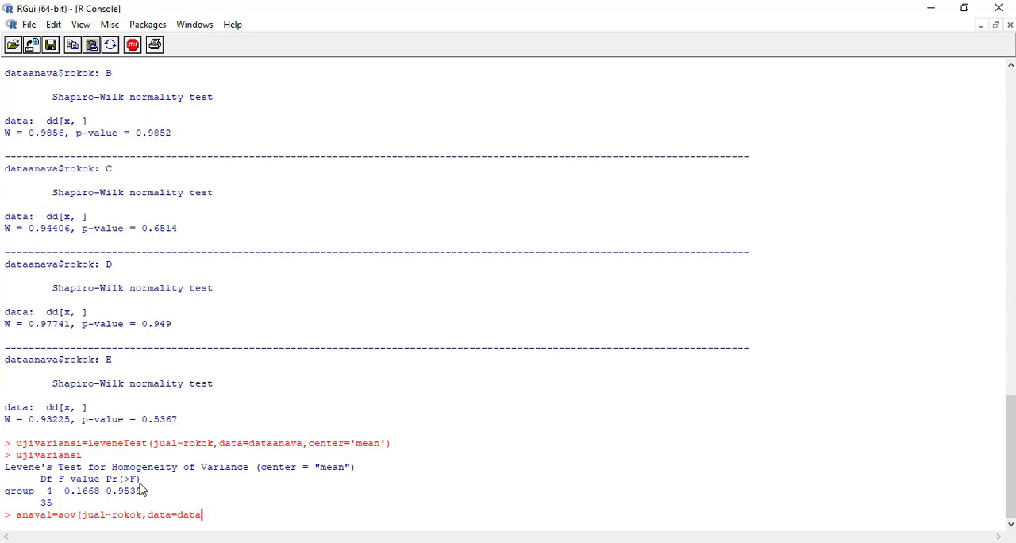
{"action": "type", "text": "anava)"}
{"action": "key", "text": "Return"}
Print the ANOVA table with summary(anava1).
{"action": "type", "text": "summary"}
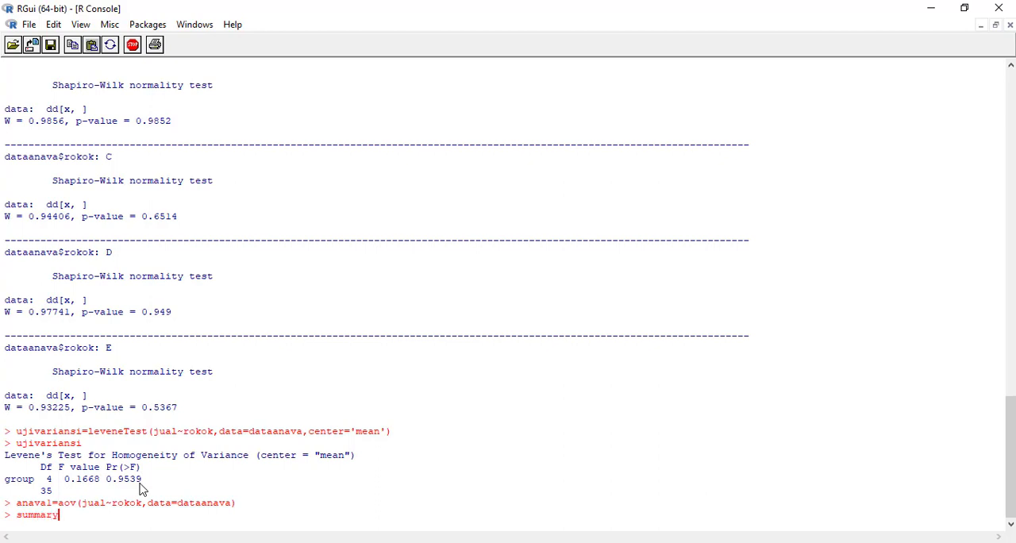
{"action": "type", "text": "(anava1"}
{"action": "key", "text": "Return"}
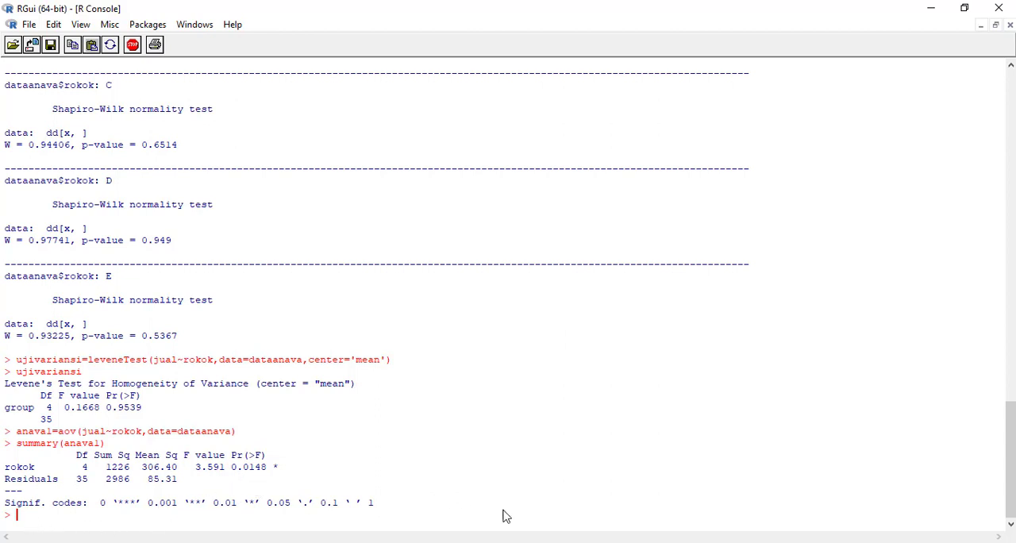
{"action": "left_click", "coordinate": [746, 542]}
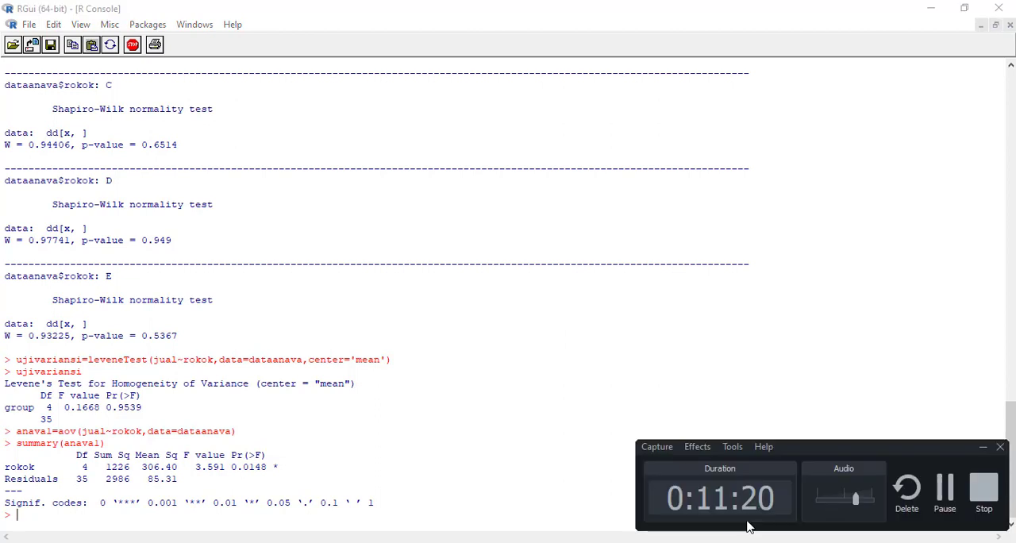
{"action": "left_click", "coordinate": [947, 495]}
{"action": "left_click", "coordinate": [946, 495]}
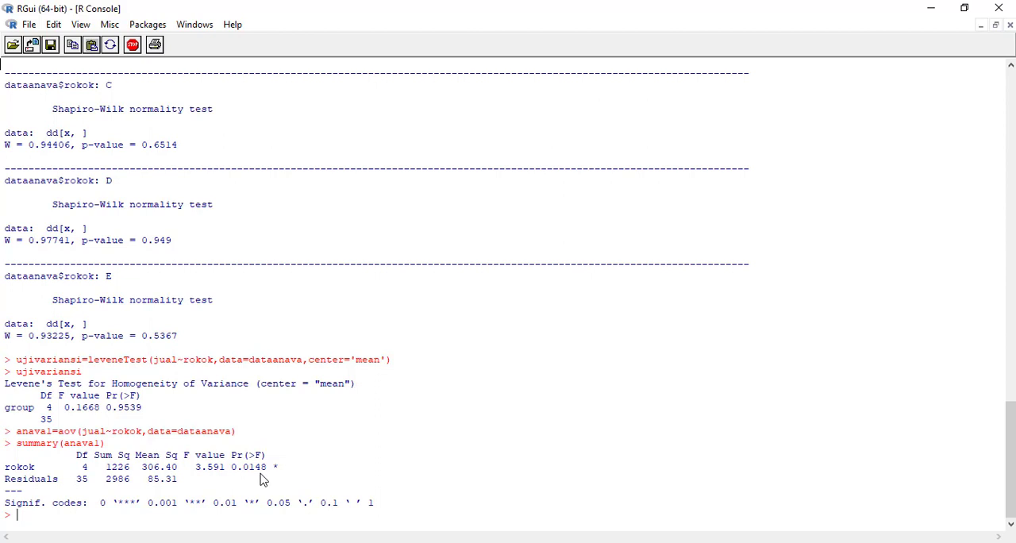
Store the TukeyHSD multiple comparison of anava1 in an object named ujiganda and print it.
{"action": "scroll", "coordinate": [271, 444], "scroll_direction": "up", "scroll_amount": 4}
{"action": "type", "text": "jiganda=Tukey"}
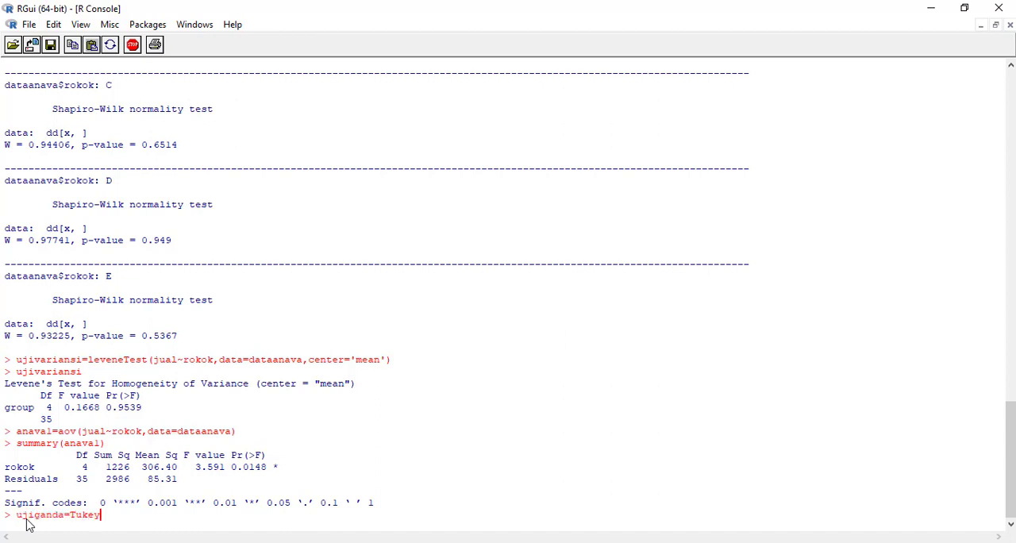
{"action": "type", "text": "HSD("}
{"action": "type", "text": "anava1)"}
{"action": "key", "text": "Return"}
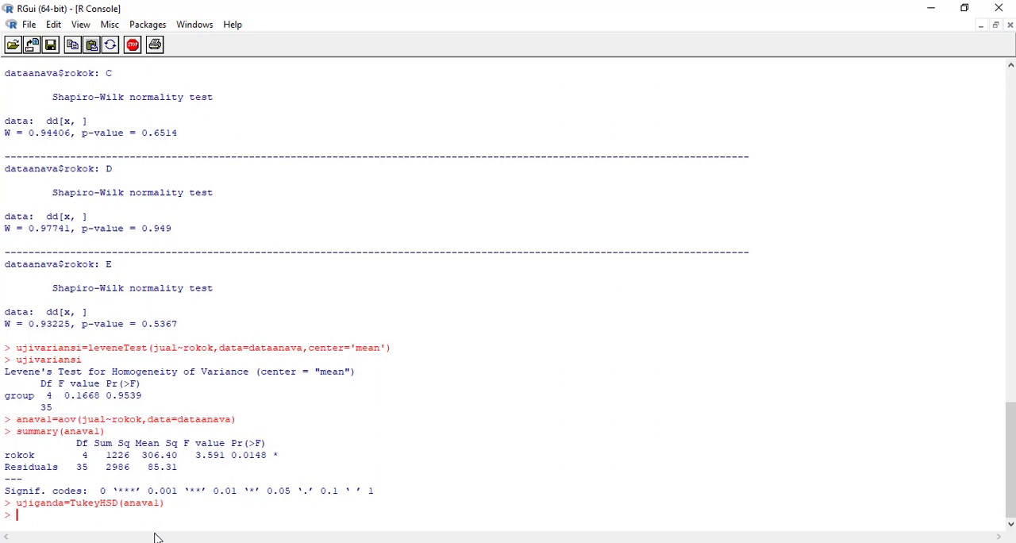
{"action": "type", "text": "ujiganda"}
{"action": "key", "text": "Return"}
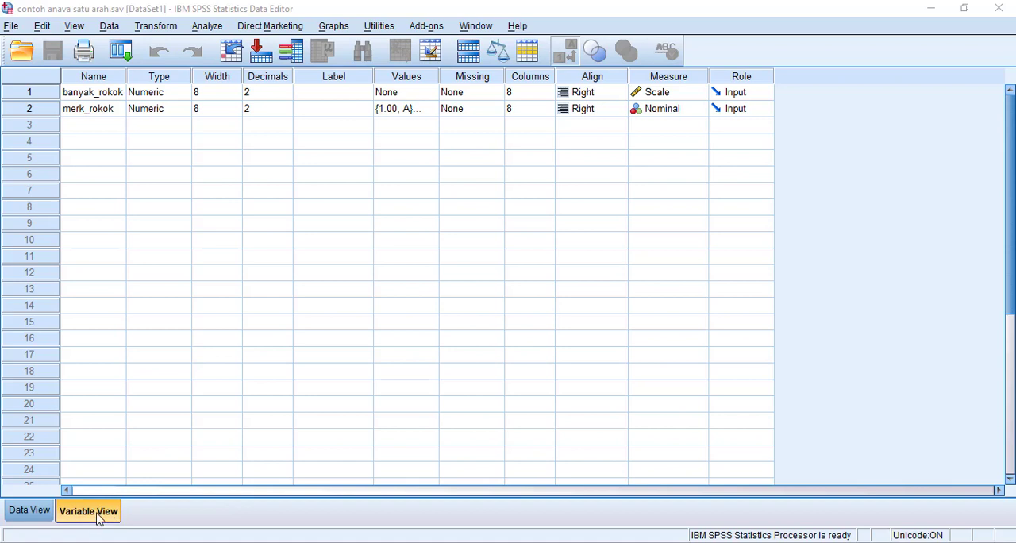
In SPSS, remove the value label 1 = A from merk_rokok, add it back, and confirm the value labels.
{"action": "left_click", "coordinate": [103, 93]}
{"action": "left_click", "coordinate": [109, 110]}
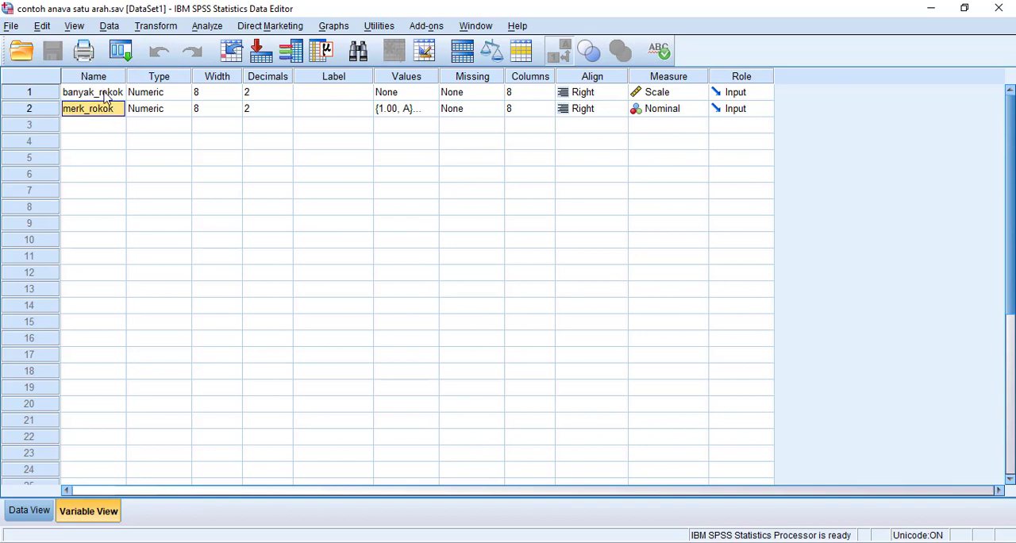
{"action": "left_click", "coordinate": [106, 96]}
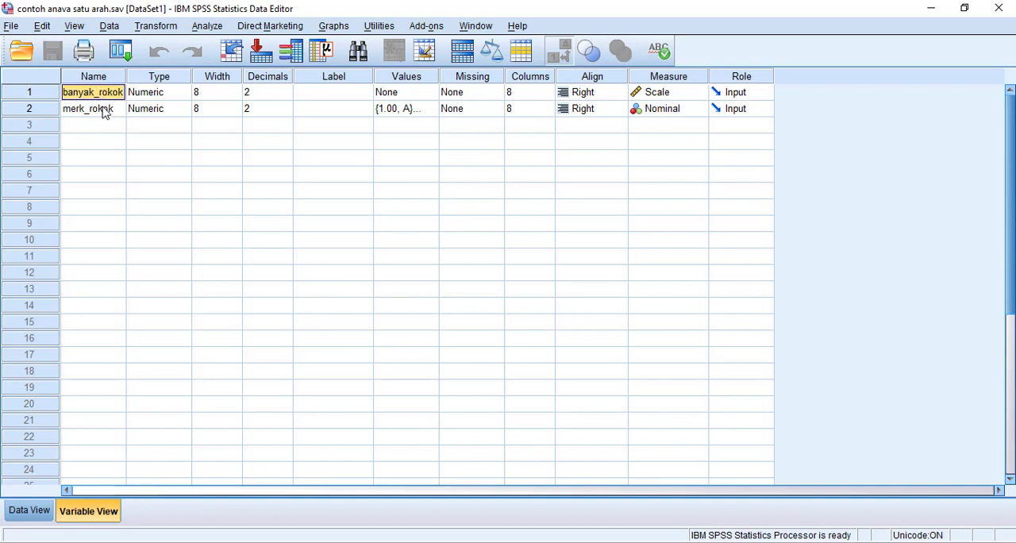
{"action": "left_click", "coordinate": [106, 112]}
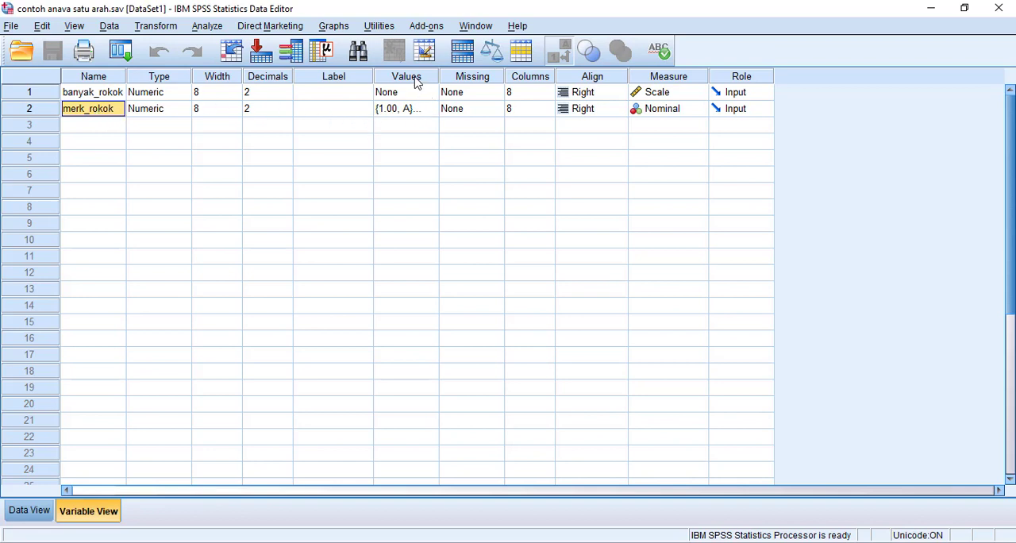
{"action": "double_click", "coordinate": [431, 111]}
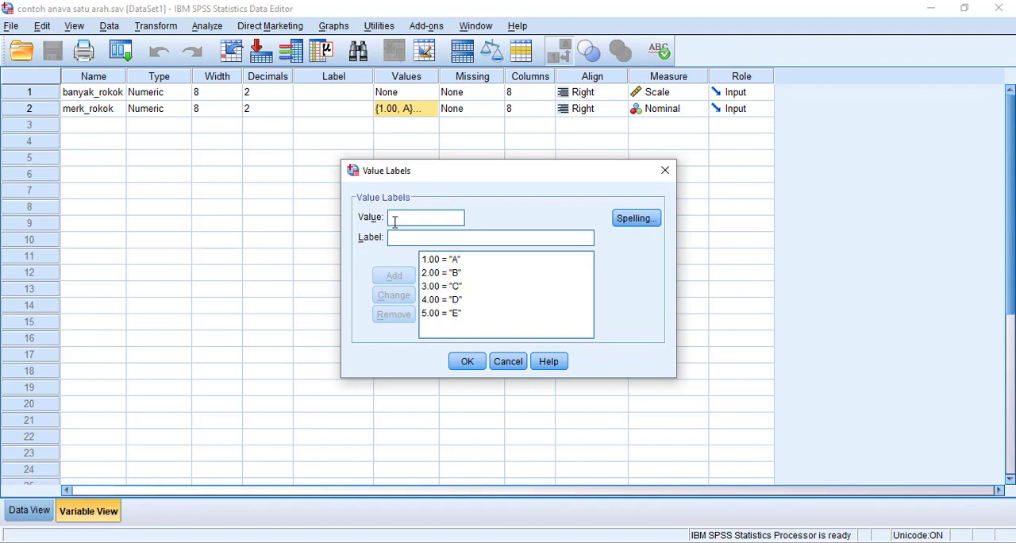
{"action": "left_click", "coordinate": [439, 261]}
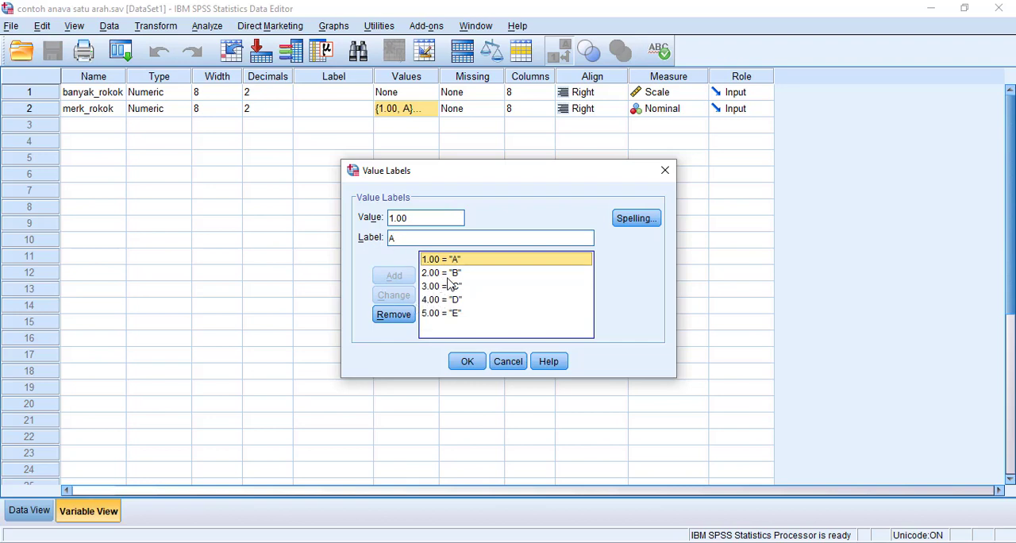
{"action": "left_click", "coordinate": [413, 219]}
{"action": "left_click", "coordinate": [438, 264]}
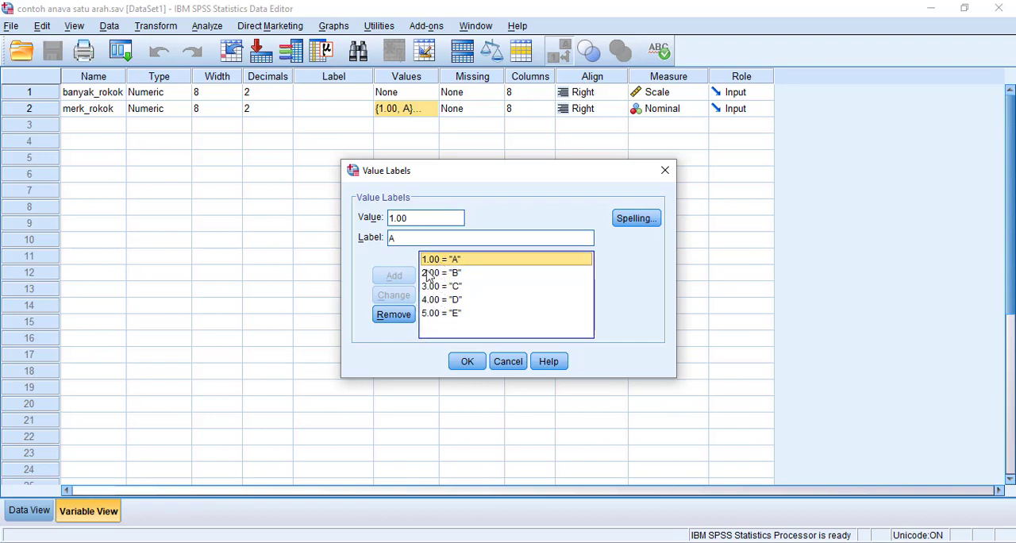
{"action": "left_click", "coordinate": [394, 314]}
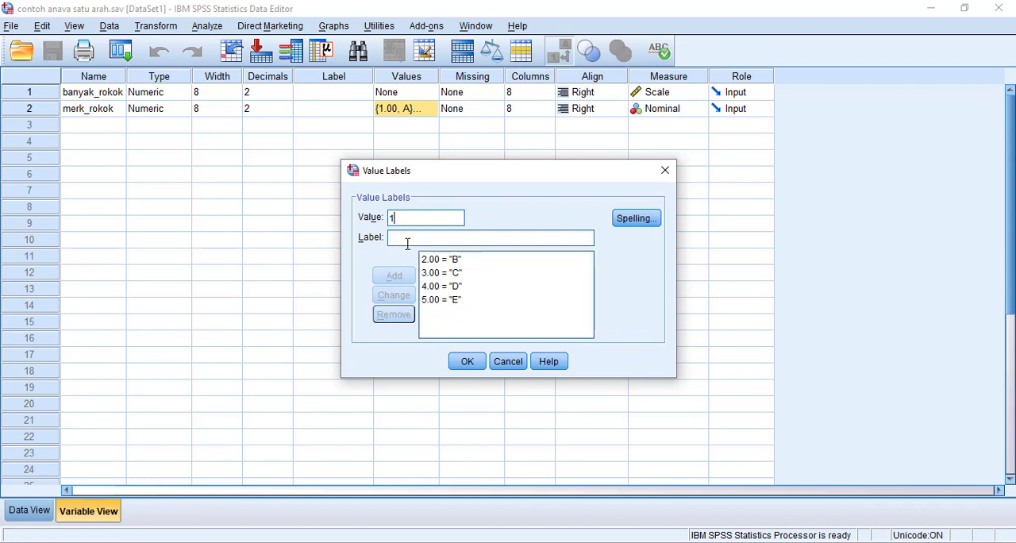
{"action": "type", "text": "A"}
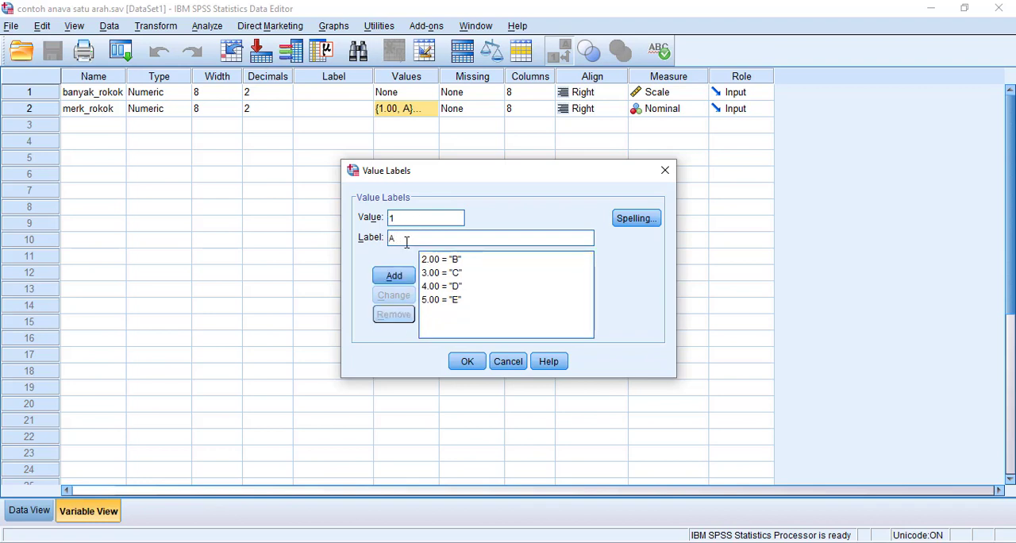
{"action": "left_click", "coordinate": [394, 276]}
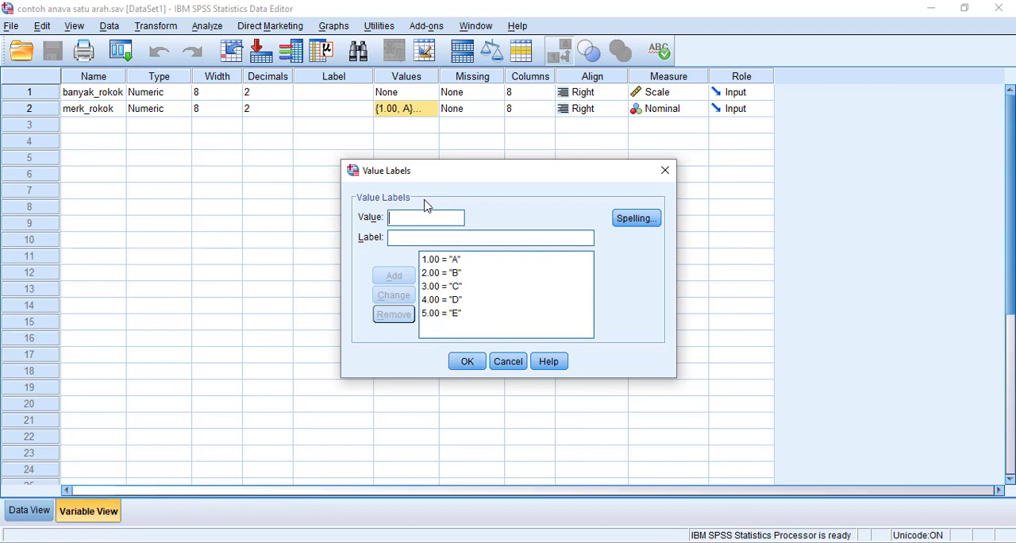
{"action": "left_click", "coordinate": [467, 361]}
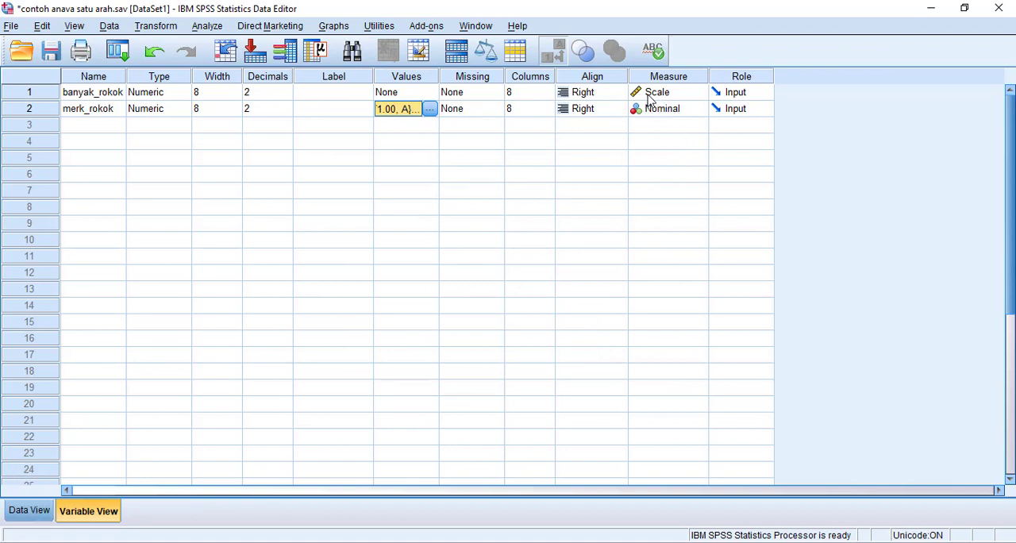
Switch to the data sheet and display merk_rokok as numeric codes instead of value labels.
{"action": "left_click", "coordinate": [40, 516]}
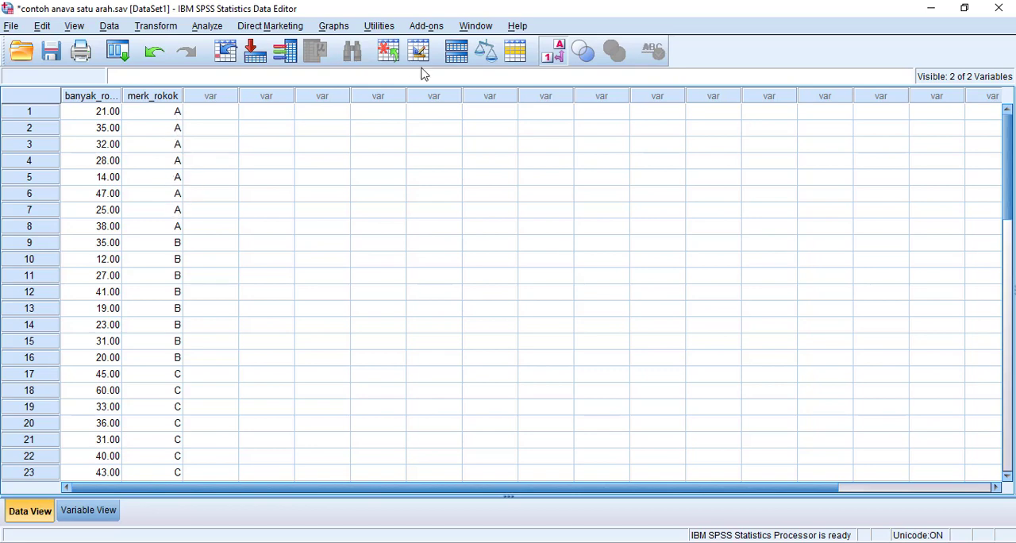
{"action": "left_click", "coordinate": [559, 51]}
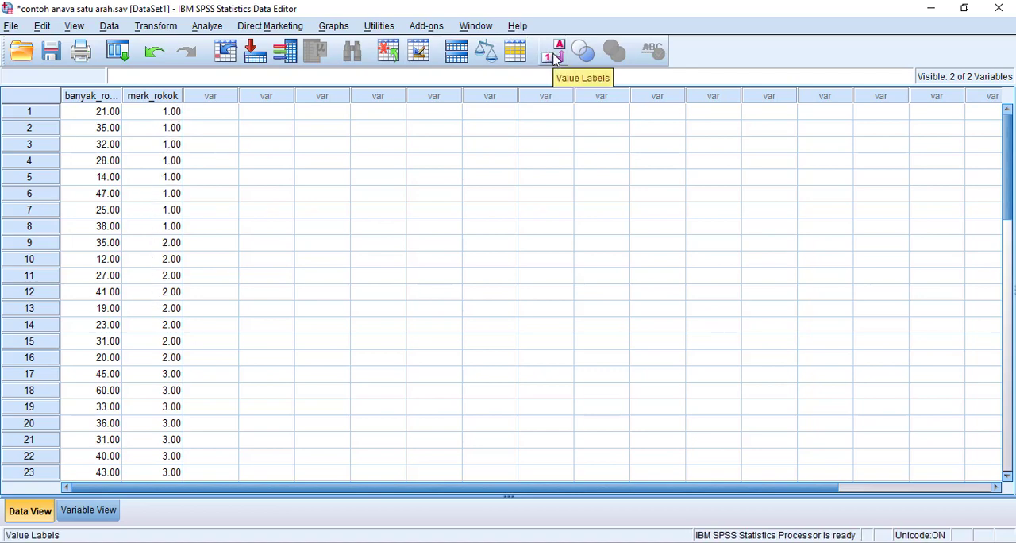
{"action": "left_click", "coordinate": [555, 58]}
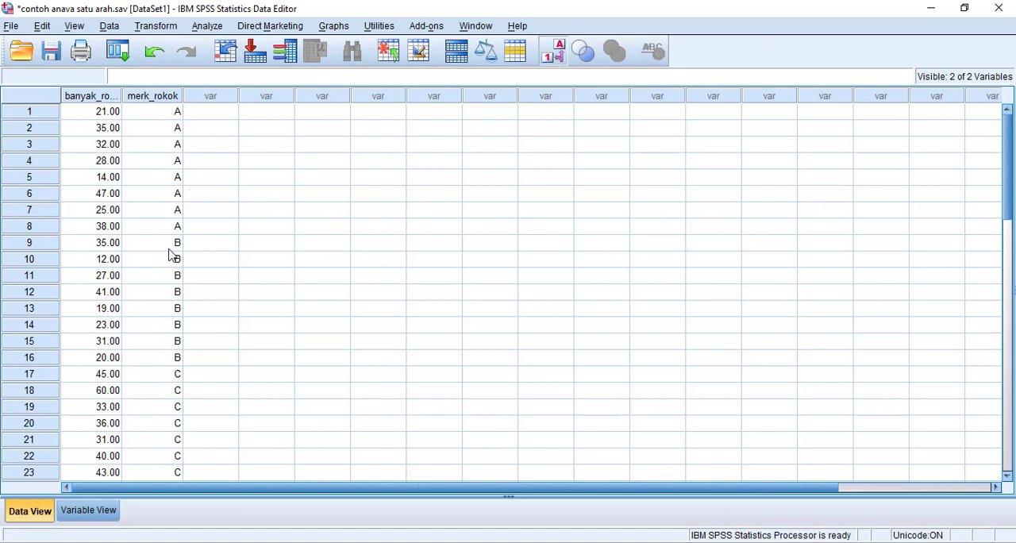
{"action": "left_click", "coordinate": [555, 54]}
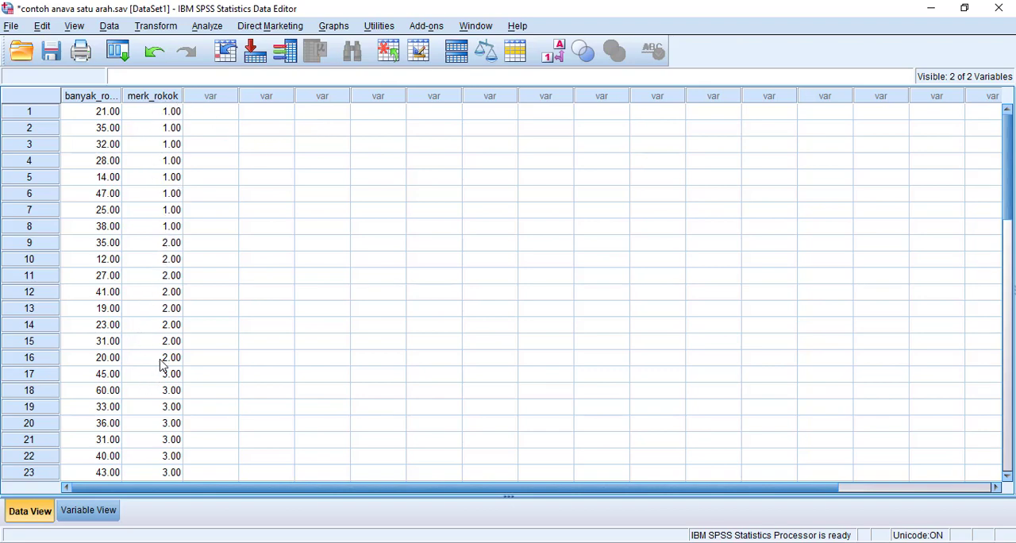
{"action": "scroll", "coordinate": [162, 367], "scroll_direction": "down", "scroll_amount": 9}
{"action": "scroll", "coordinate": [161, 368], "scroll_direction": "up", "scroll_amount": 9}
Set up an Explore analysis with banyak_rokok as the dependent variable and merk_rokok as the factor.
{"action": "left_click", "coordinate": [208, 26]}
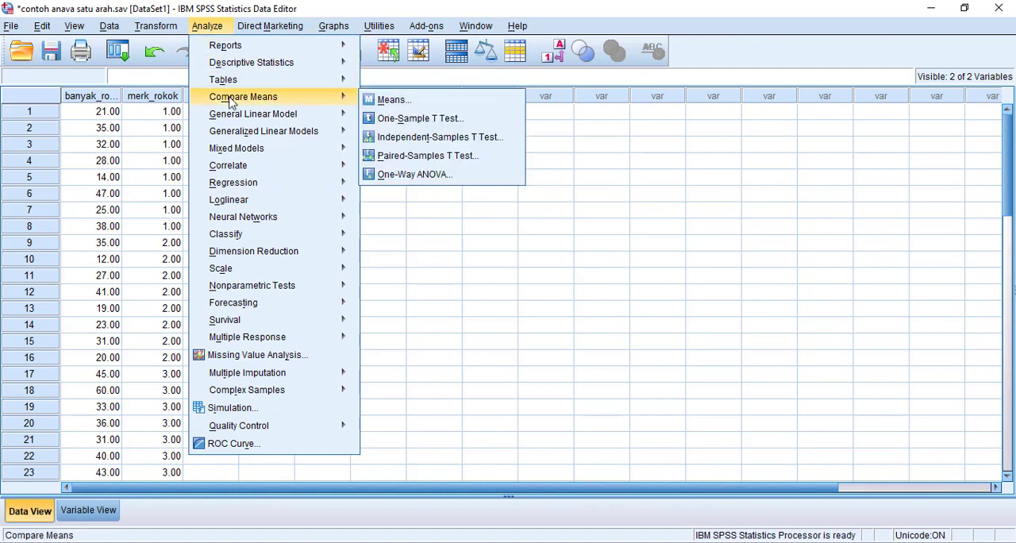
{"action": "mouse_move", "coordinate": [232, 70]}
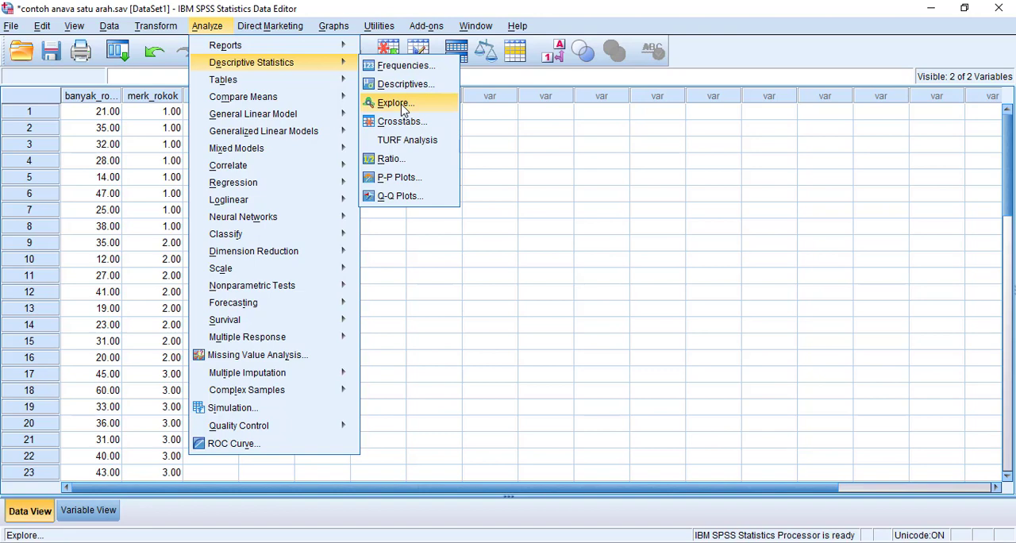
{"action": "left_click", "coordinate": [403, 110]}
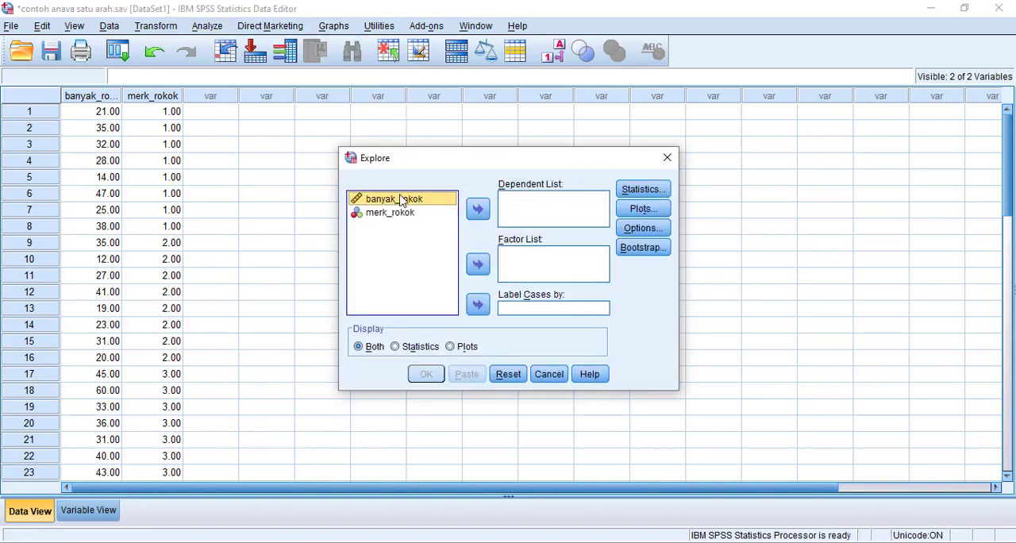
{"action": "left_click", "coordinate": [470, 211]}
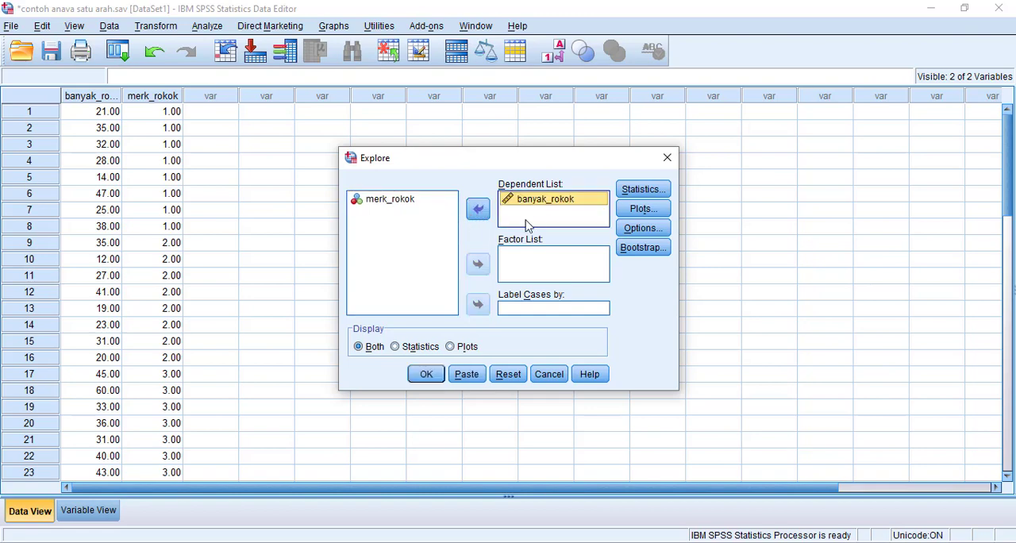
{"action": "left_click", "coordinate": [396, 198]}
{"action": "left_click", "coordinate": [477, 265]}
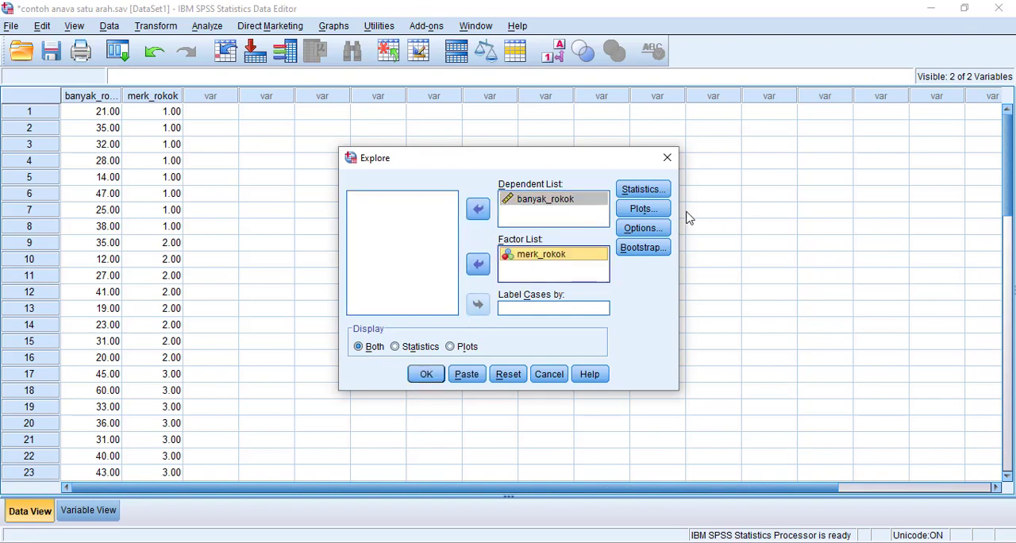
Include normality plots with tests in the Explore analysis and run it.
{"action": "left_click", "coordinate": [661, 211]}
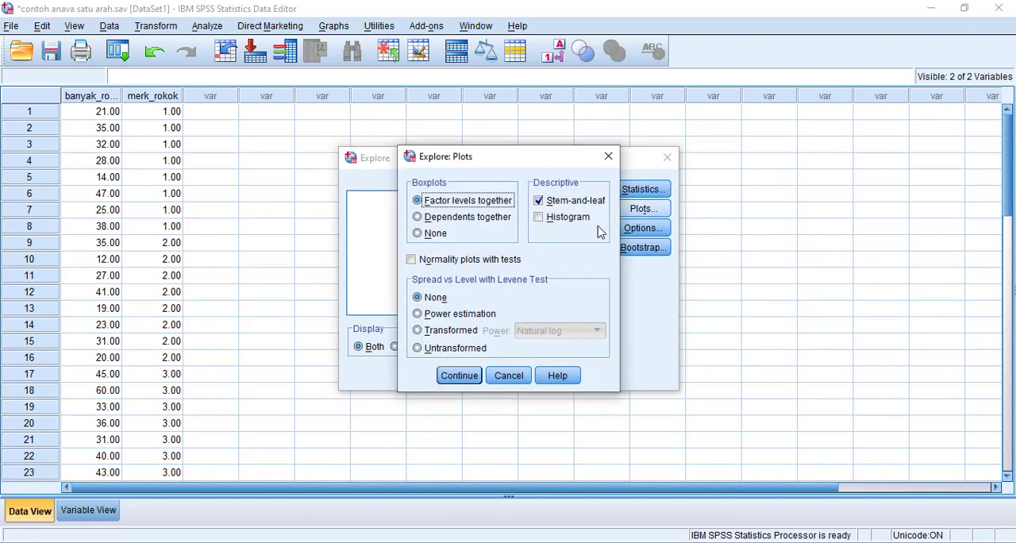
{"action": "left_click", "coordinate": [420, 265]}
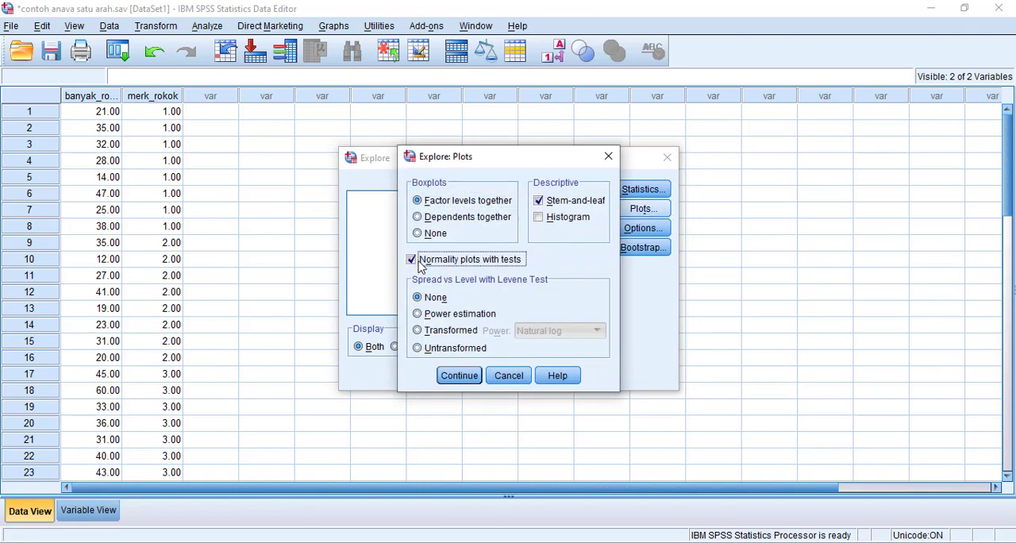
{"action": "left_click", "coordinate": [460, 377]}
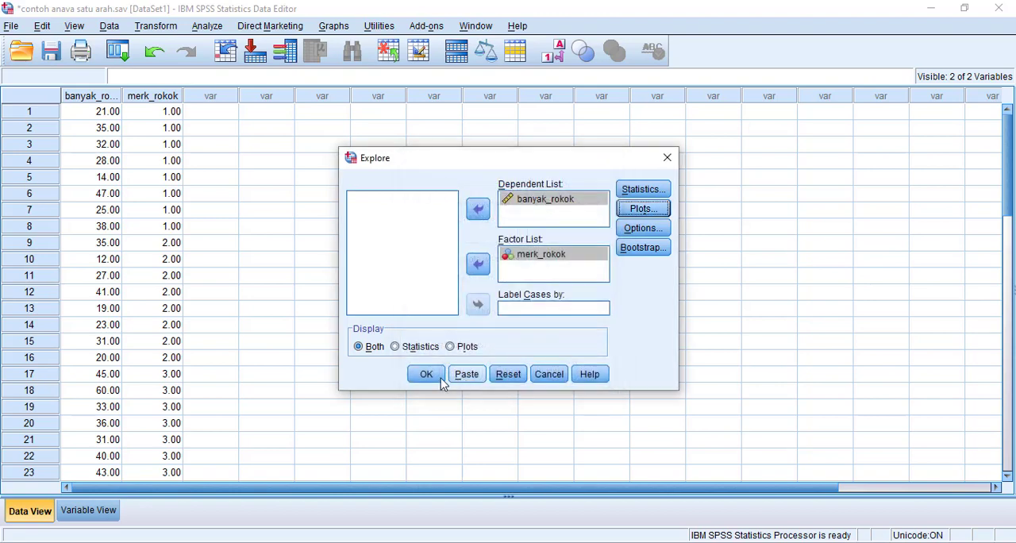
{"action": "left_click", "coordinate": [437, 378]}
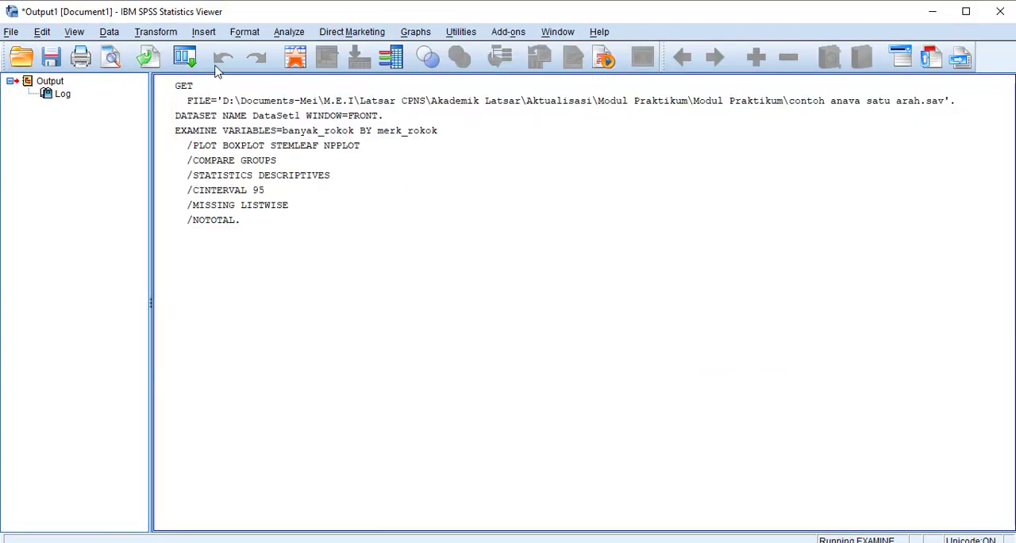
Examine the Case Processing Summary and Descriptives tables of the Explore output for each cigarette brand.
{"action": "left_click", "coordinate": [325, 159]}
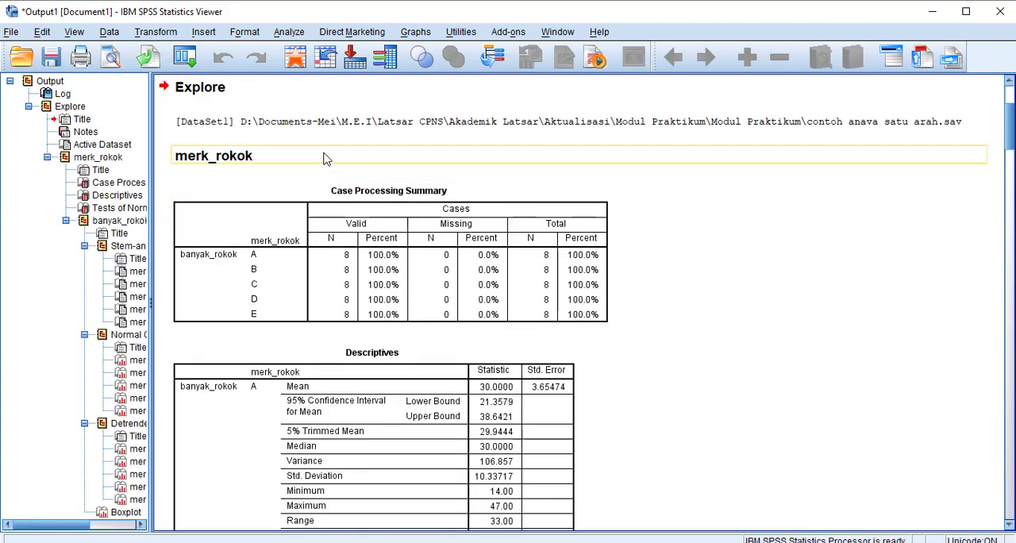
{"action": "scroll", "coordinate": [326, 154], "scroll_direction": "down", "scroll_amount": 5}
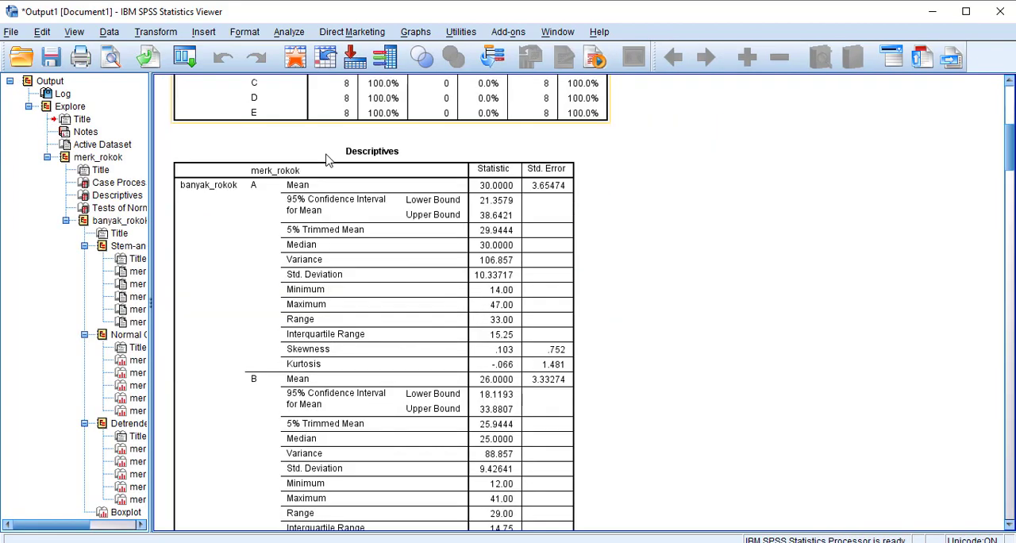
{"action": "scroll", "coordinate": [327, 156], "scroll_direction": "up", "scroll_amount": 5}
{"action": "scroll", "coordinate": [327, 160], "scroll_direction": "down", "scroll_amount": 3}
{"action": "scroll", "coordinate": [327, 160], "scroll_direction": "up", "scroll_amount": 3}
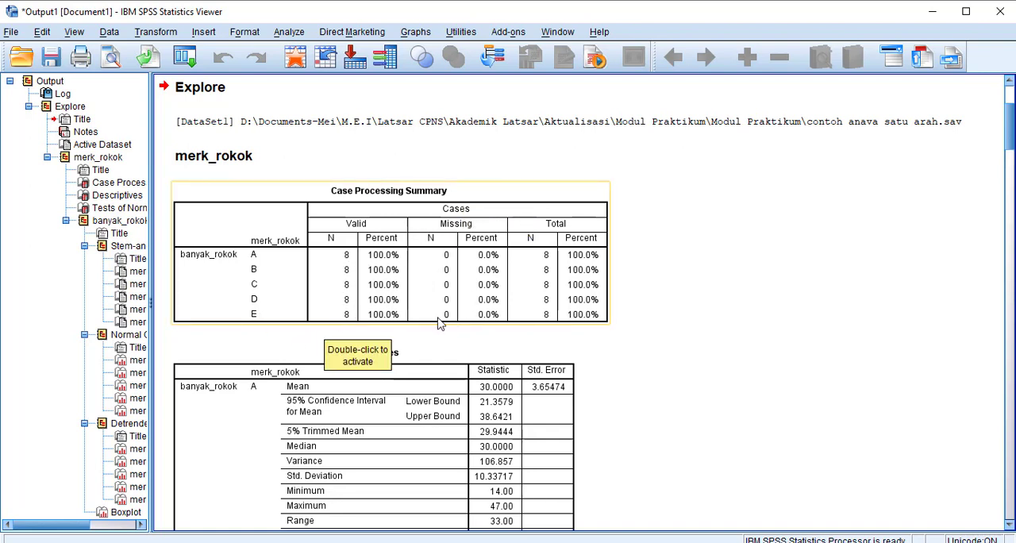
Examine the Descriptives statistics for each cigarette brand and the Tests of Normality table in the Explore output.
{"action": "scroll", "coordinate": [387, 263], "scroll_direction": "down", "scroll_amount": 5}
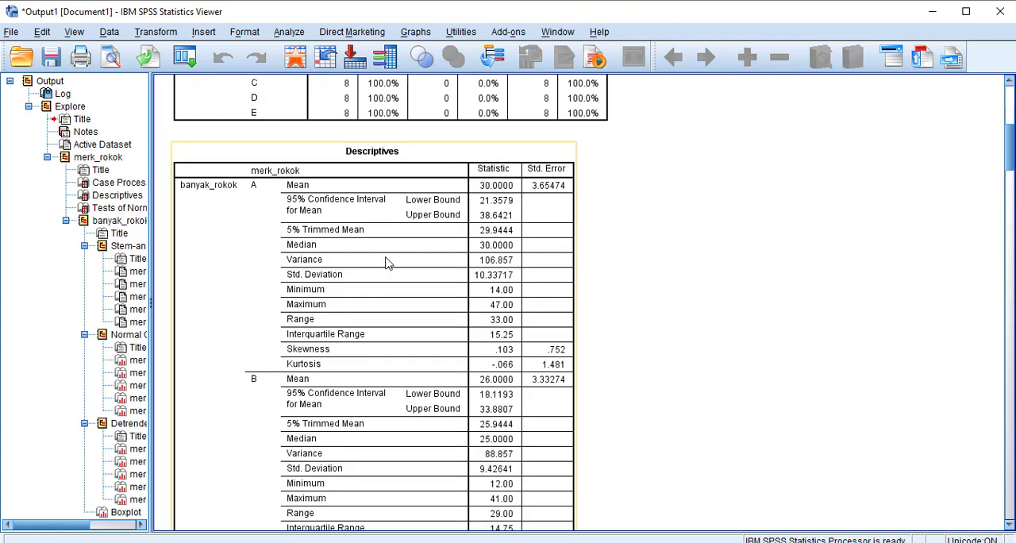
{"action": "left_click", "coordinate": [410, 157]}
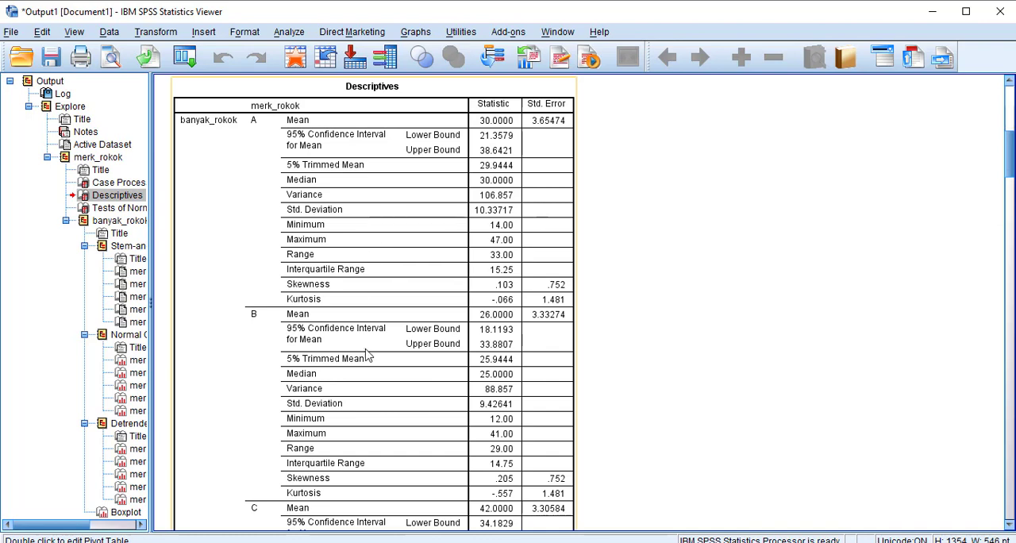
{"action": "scroll", "coordinate": [369, 358], "scroll_direction": "down", "scroll_amount": 3}
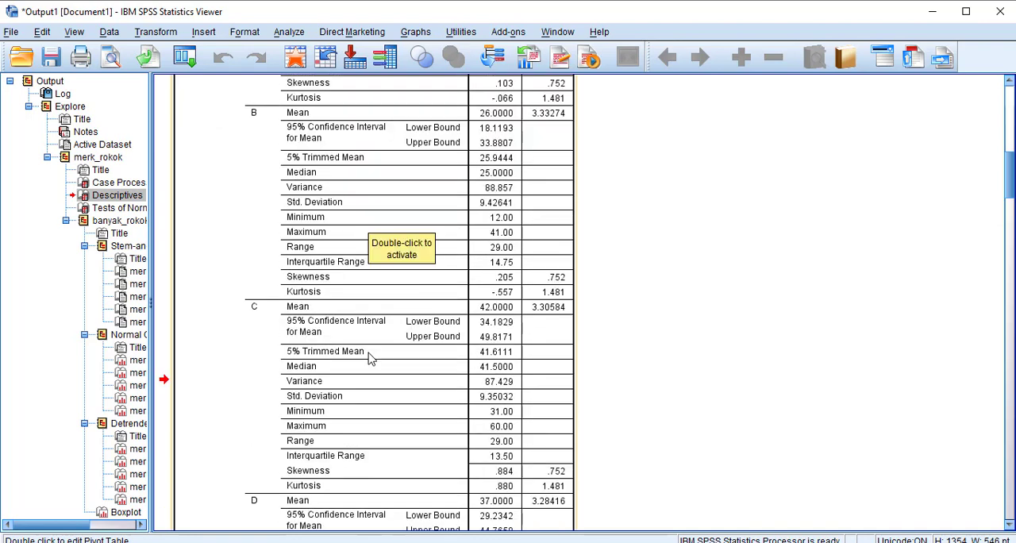
{"action": "scroll", "coordinate": [370, 358], "scroll_direction": "up", "scroll_amount": 3}
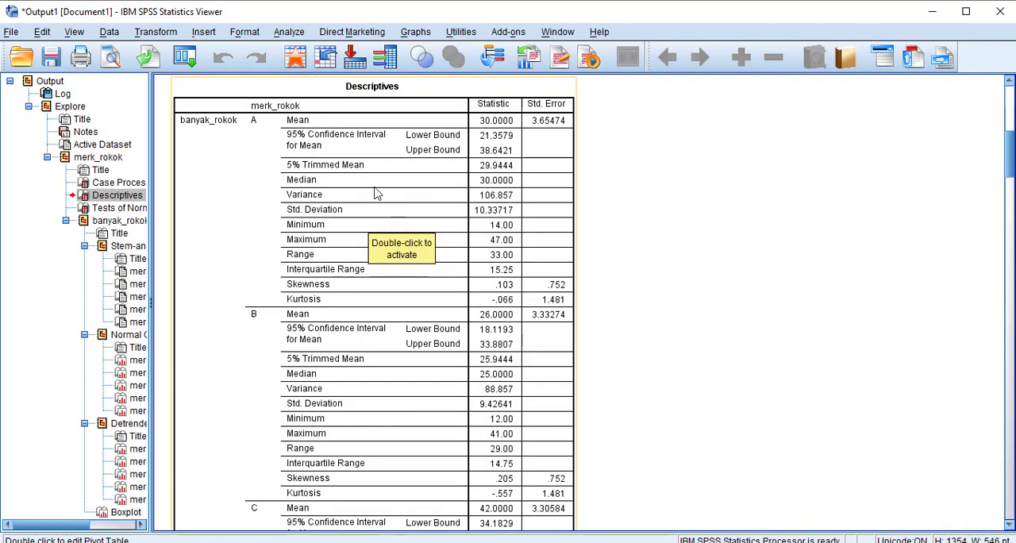
{"action": "scroll", "coordinate": [361, 274], "scroll_direction": "down", "scroll_amount": 3}
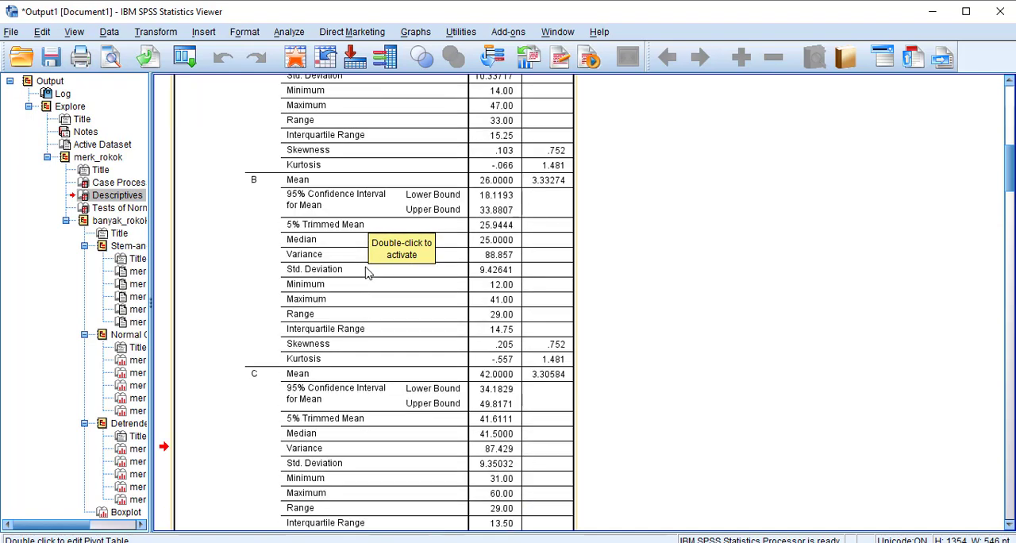
{"action": "scroll", "coordinate": [371, 333], "scroll_direction": "down", "scroll_amount": 4}
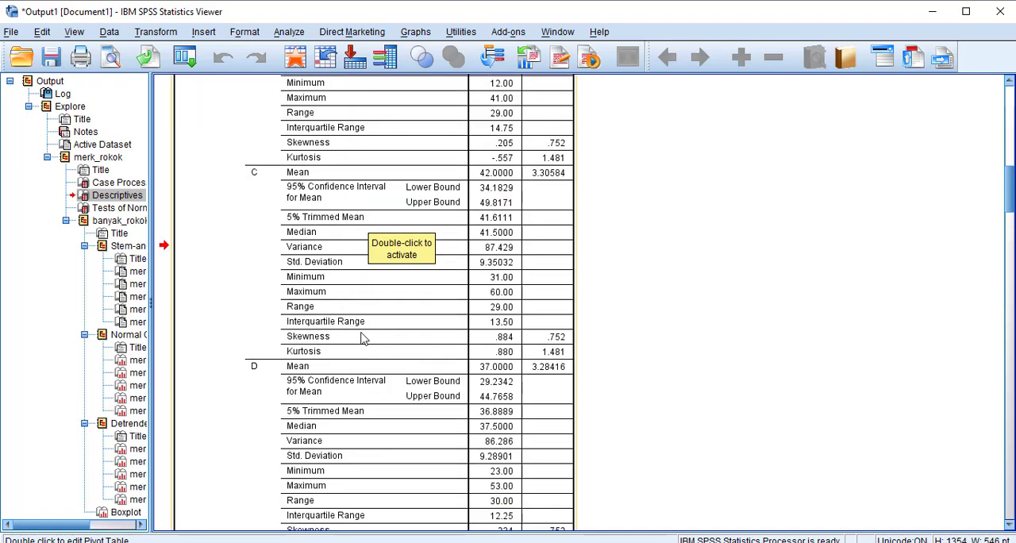
{"action": "scroll", "coordinate": [364, 335], "scroll_direction": "down", "scroll_amount": 10}
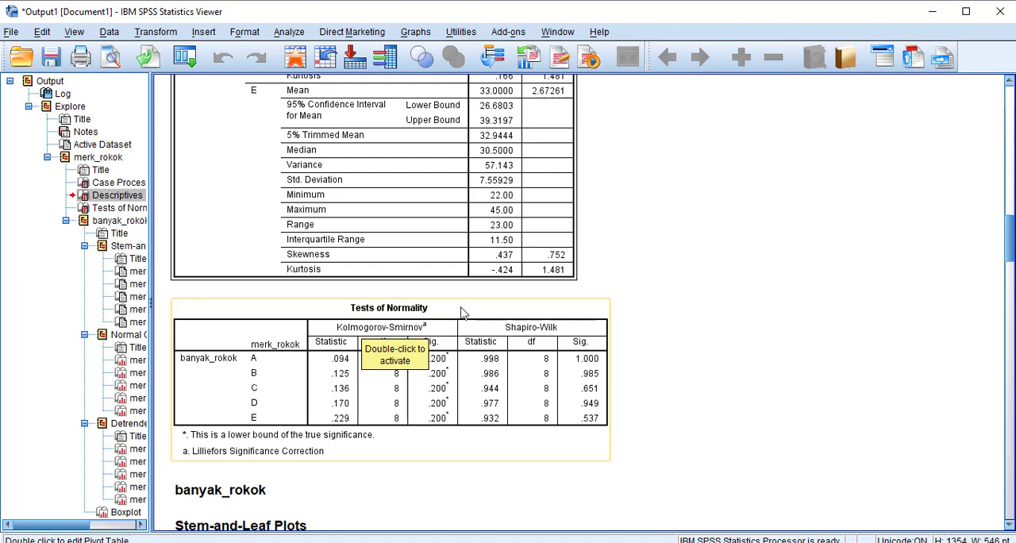
{"action": "left_click", "coordinate": [464, 312]}
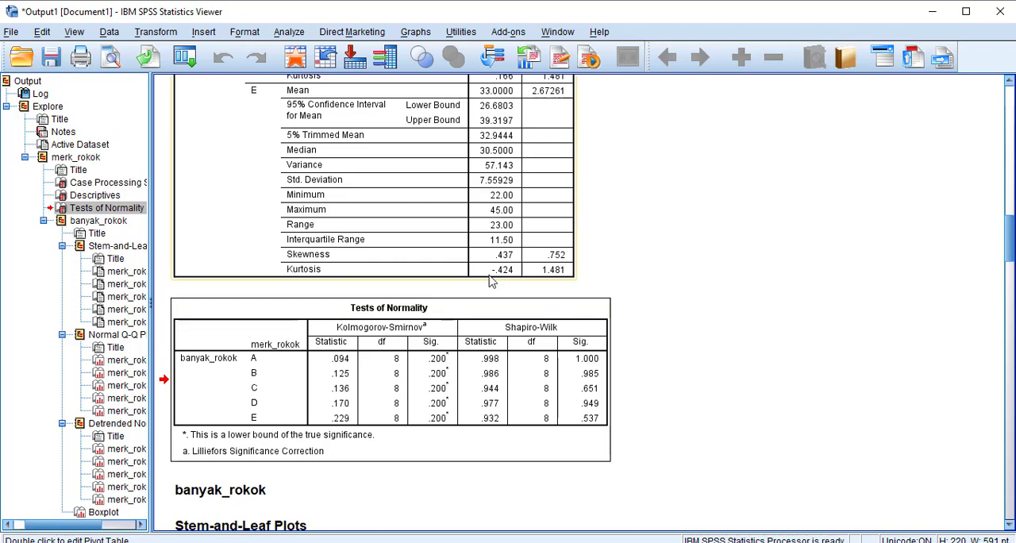
{"action": "scroll", "coordinate": [493, 294], "scroll_direction": "down", "scroll_amount": 5}
{"action": "scroll", "coordinate": [493, 306], "scroll_direction": "up", "scroll_amount": 5}
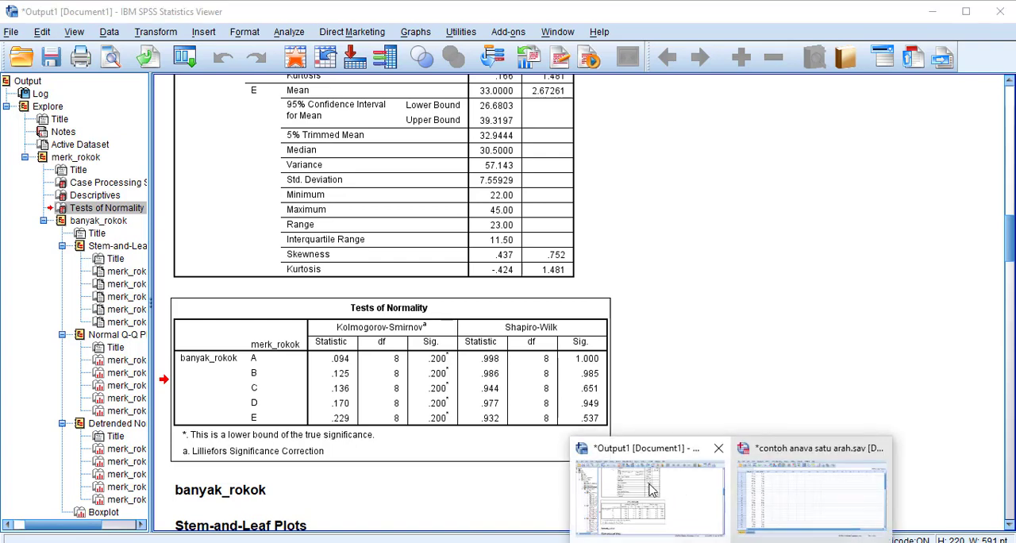
Return to the data sheet and set up a One-Way ANOVA with banyak_rokok as the dependent variable and merk_rokok as the factor.
{"action": "left_click", "coordinate": [786, 488]}
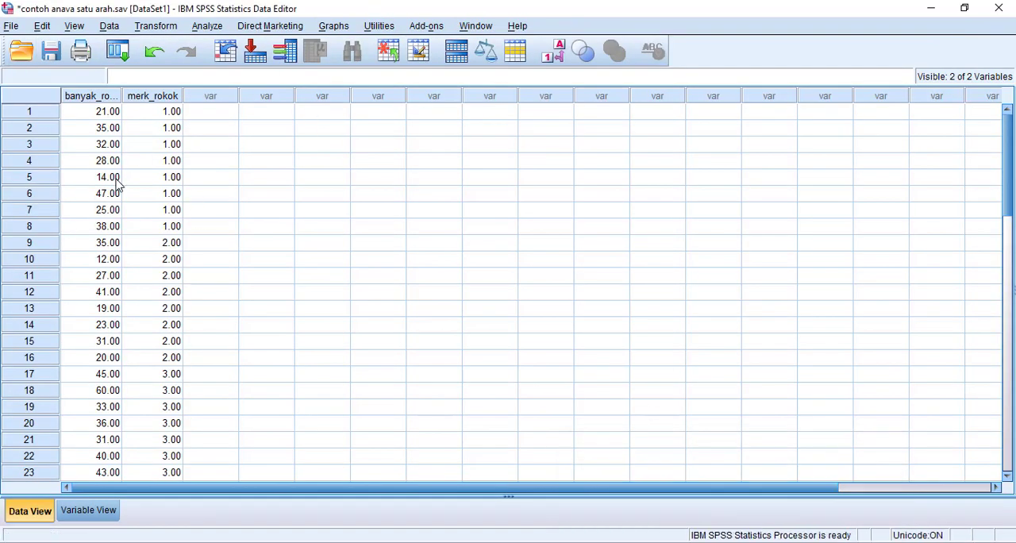
{"action": "left_click", "coordinate": [209, 27]}
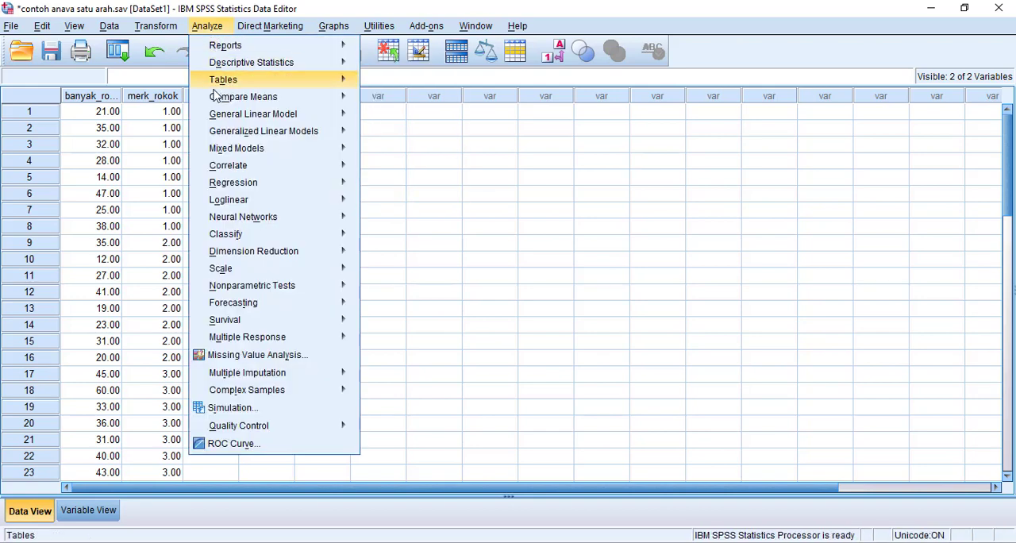
{"action": "mouse_move", "coordinate": [215, 99]}
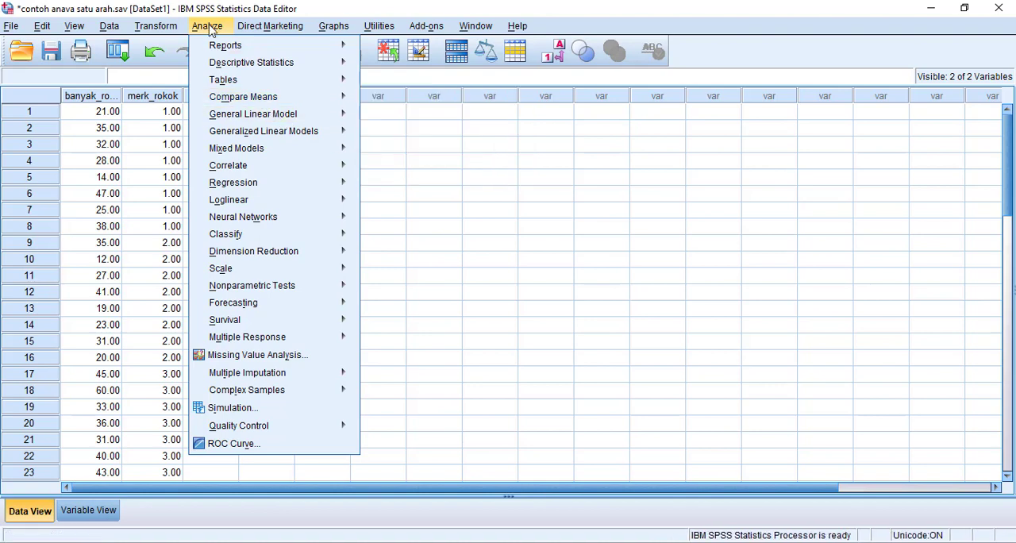
{"action": "mouse_move", "coordinate": [223, 99]}
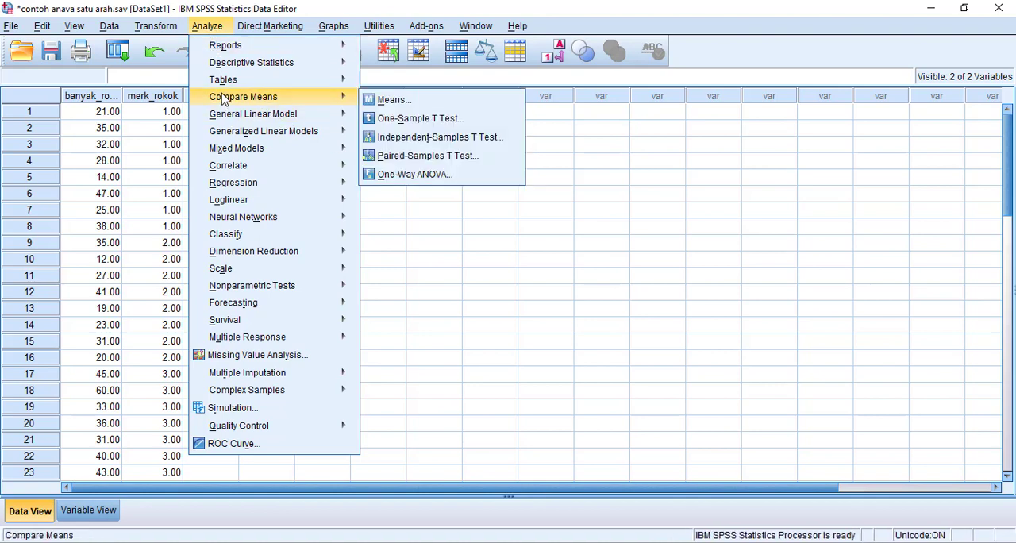
{"action": "left_click", "coordinate": [415, 175]}
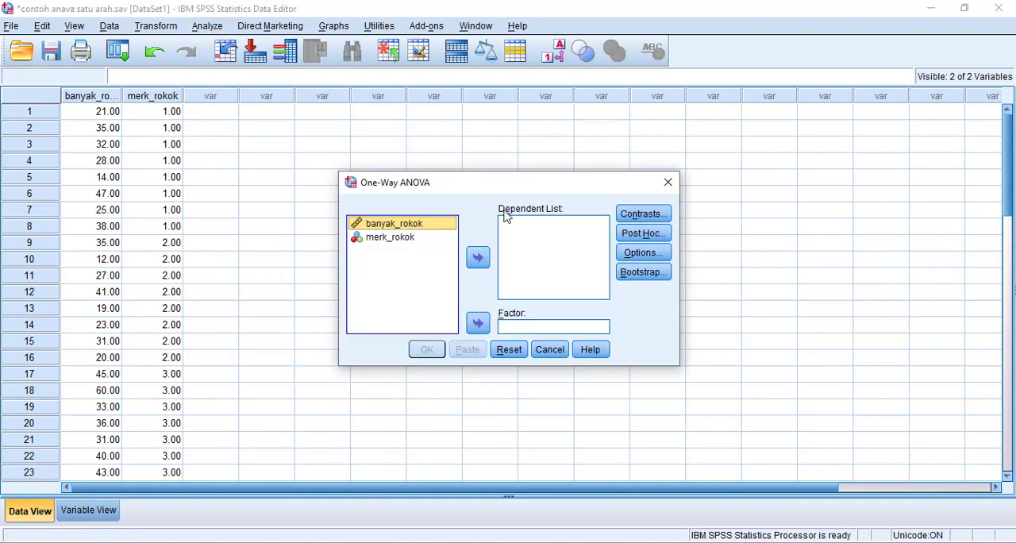
{"action": "left_click", "coordinate": [479, 260]}
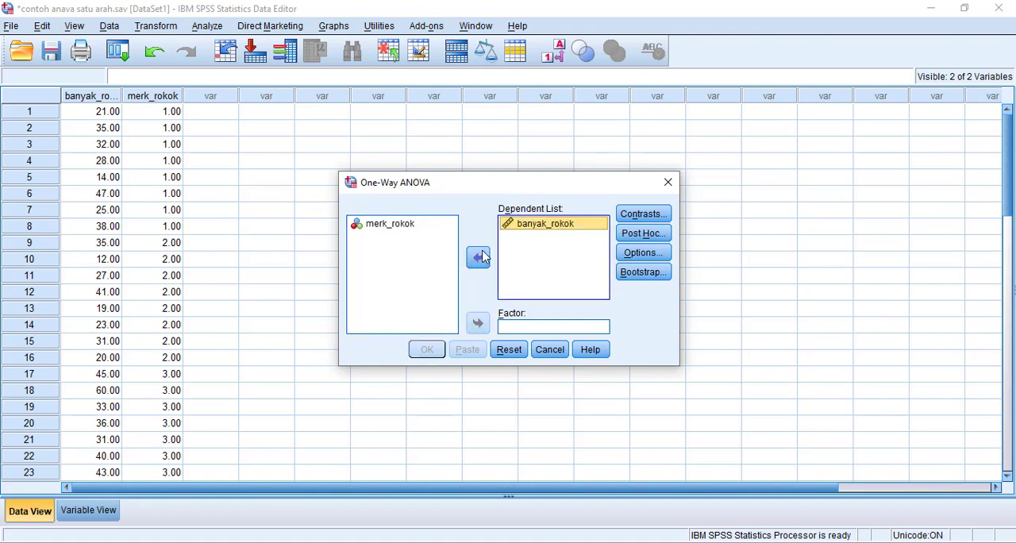
{"action": "left_click", "coordinate": [405, 227]}
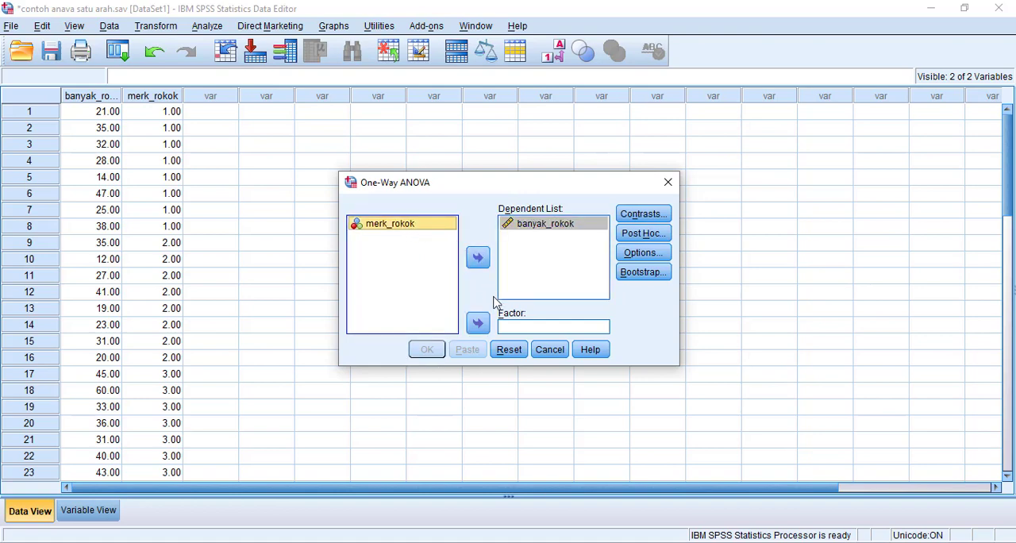
{"action": "left_click", "coordinate": [517, 332]}
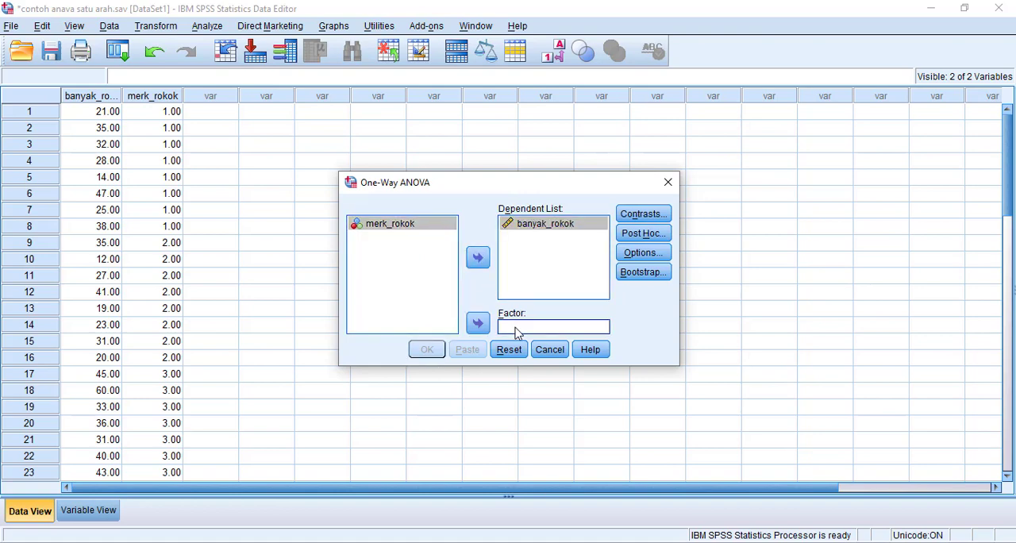
{"action": "left_click", "coordinate": [402, 228]}
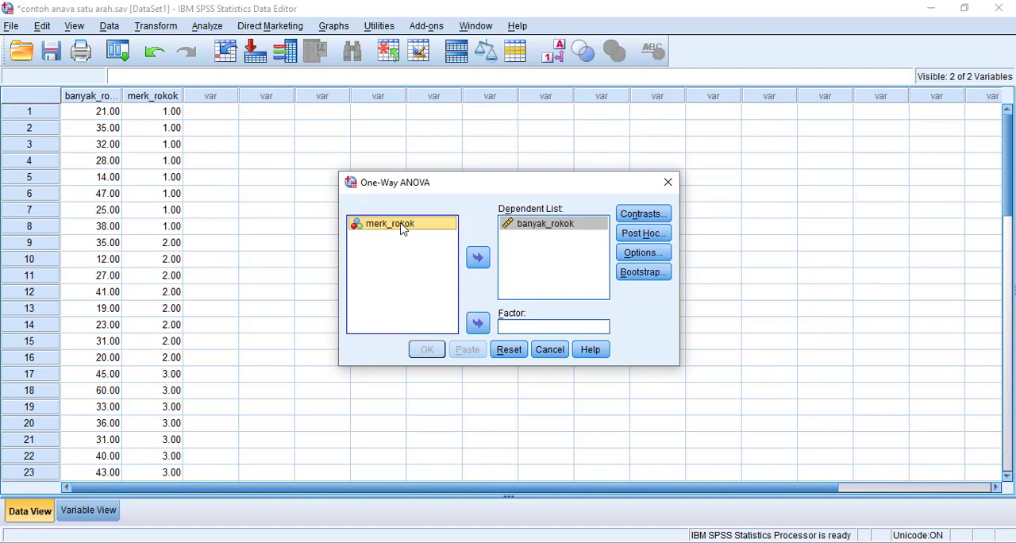
{"action": "left_click", "coordinate": [477, 326]}
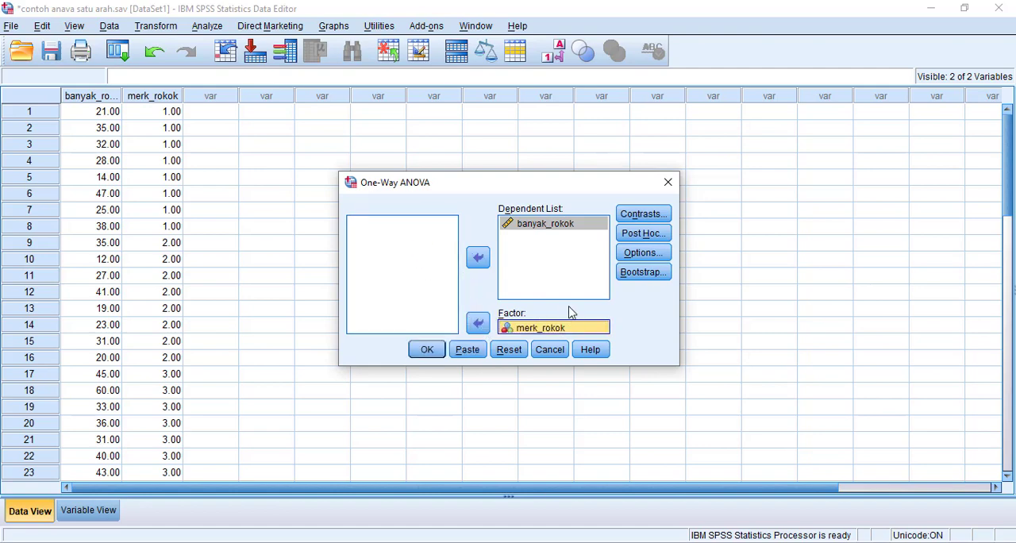
Include the homogeneity of variance test in the One-Way ANOVA and run the analysis.
{"action": "left_click", "coordinate": [645, 252]}
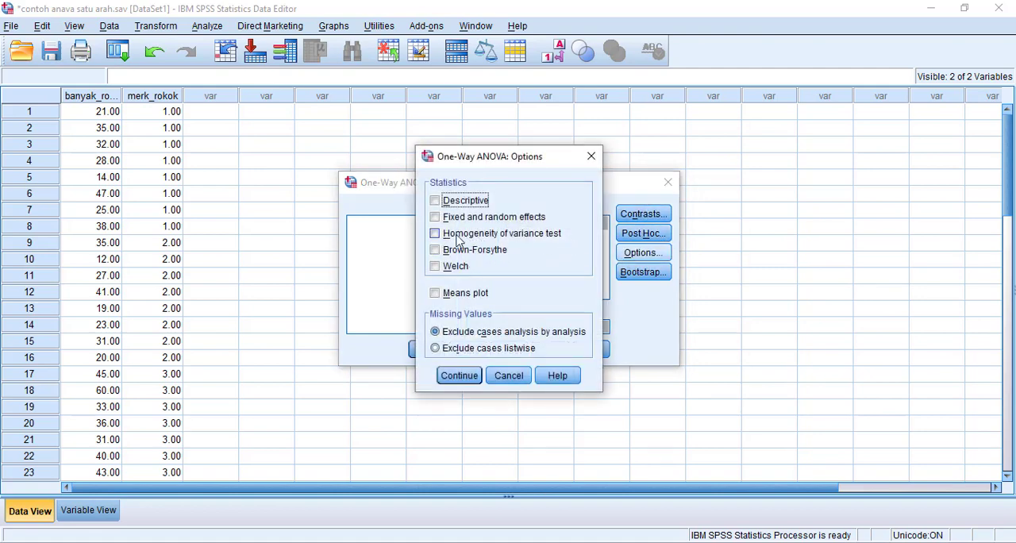
{"action": "left_click", "coordinate": [435, 234]}
{"action": "left_click", "coordinate": [465, 375]}
{"action": "left_click", "coordinate": [427, 350]}
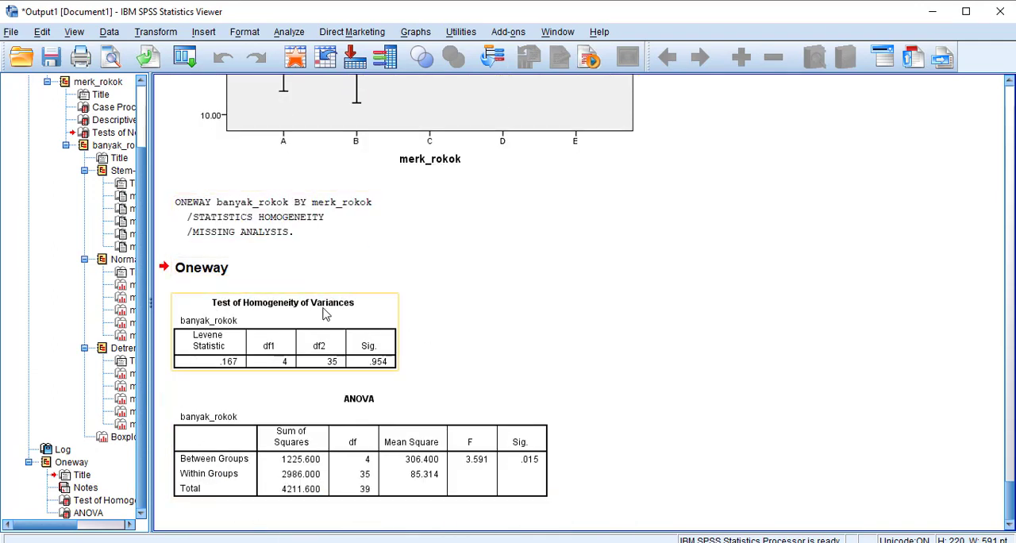
Examine the Test of Homogeneity of Variances and ANOVA tables in the Oneway output.
{"action": "left_click", "coordinate": [358, 328]}
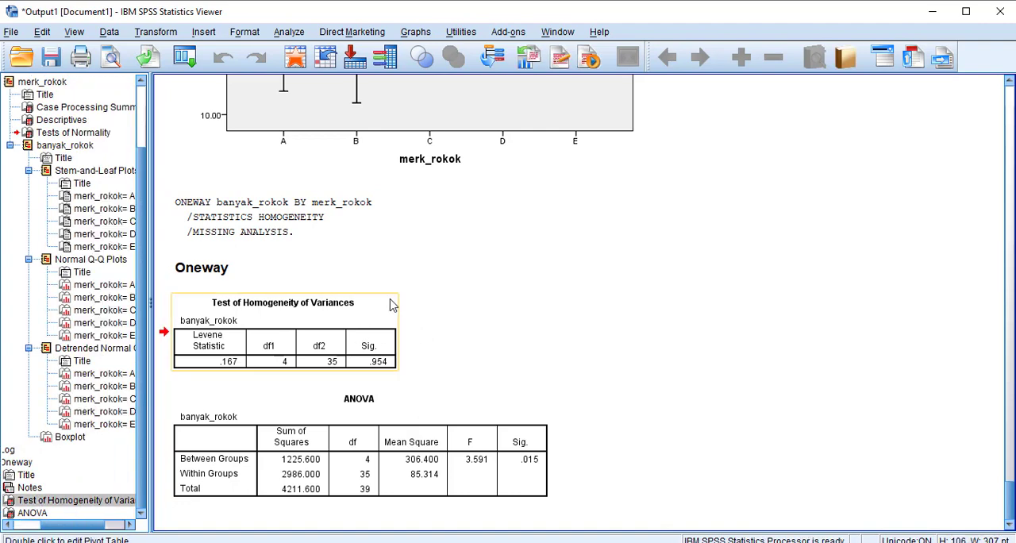
{"action": "left_click", "coordinate": [511, 412]}
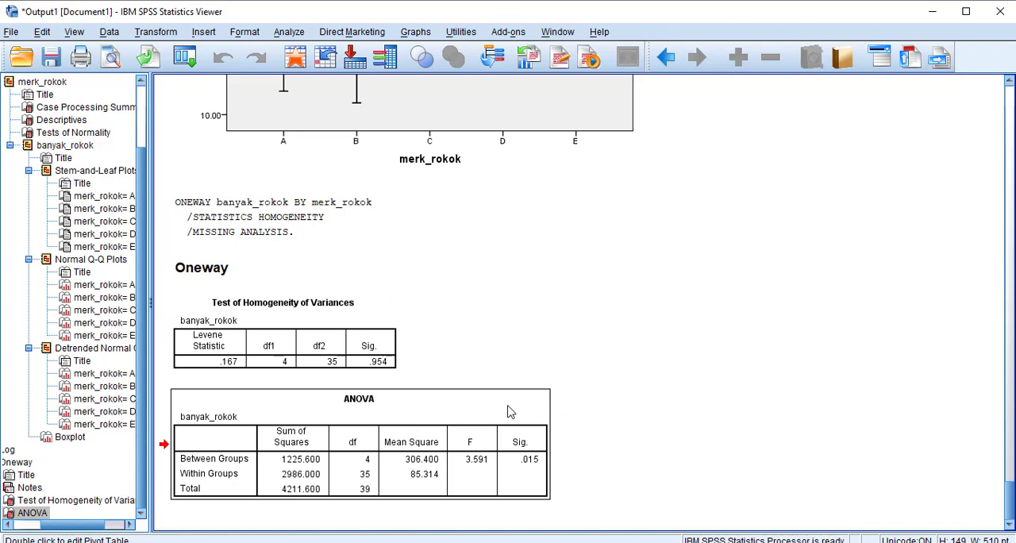
{"action": "left_click", "coordinate": [389, 317]}
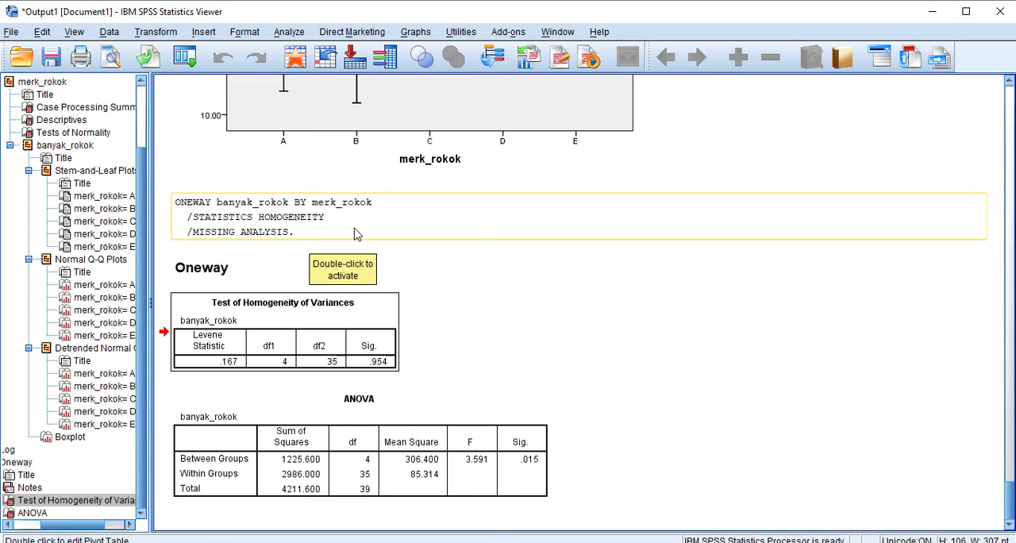
Add Tukey and Duncan post hoc comparisons to the One-Way ANOVA of banyak_rokok by merk_rokok and rerun it.
{"action": "left_click", "coordinate": [289, 33]}
{"action": "mouse_move", "coordinate": [315, 110]}
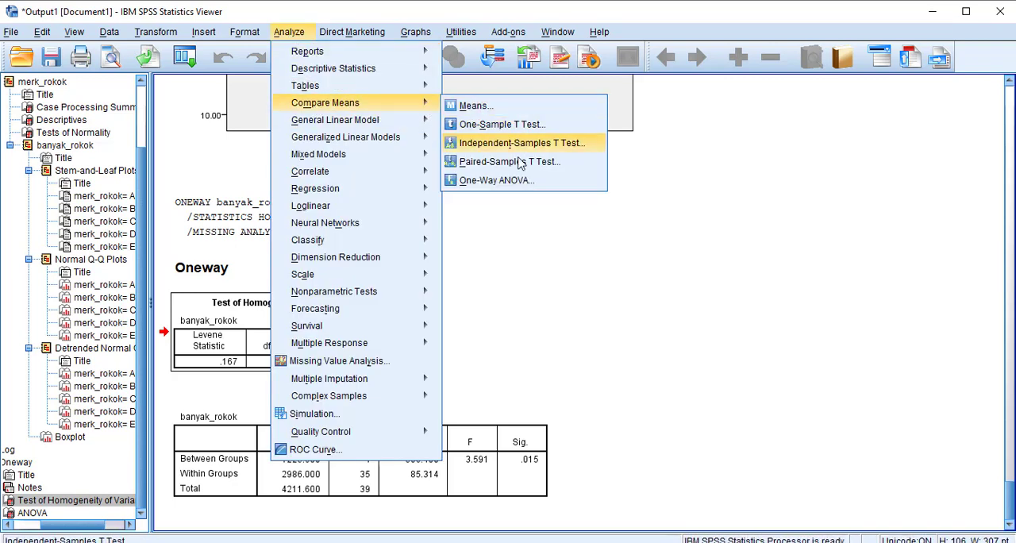
{"action": "left_click", "coordinate": [501, 180]}
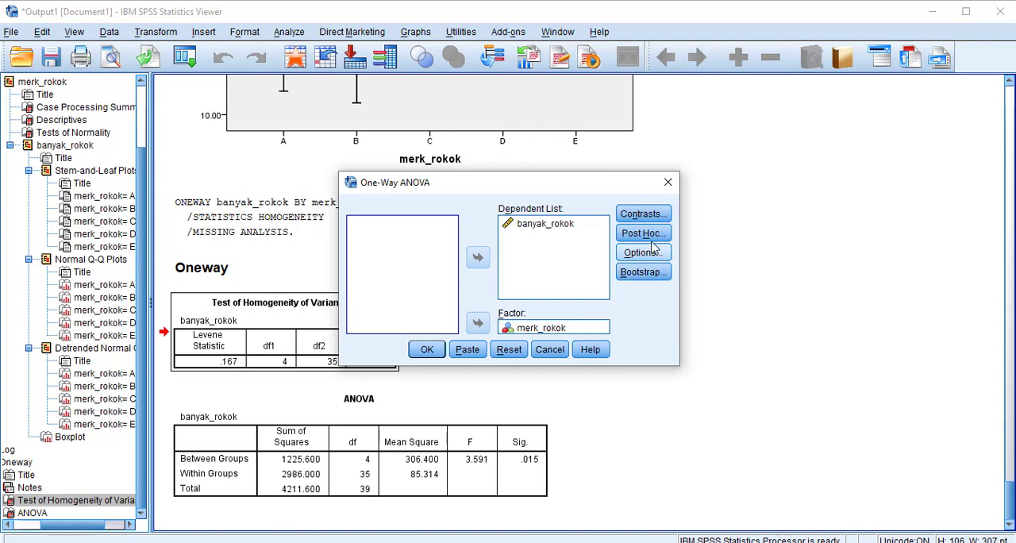
{"action": "left_click", "coordinate": [647, 234]}
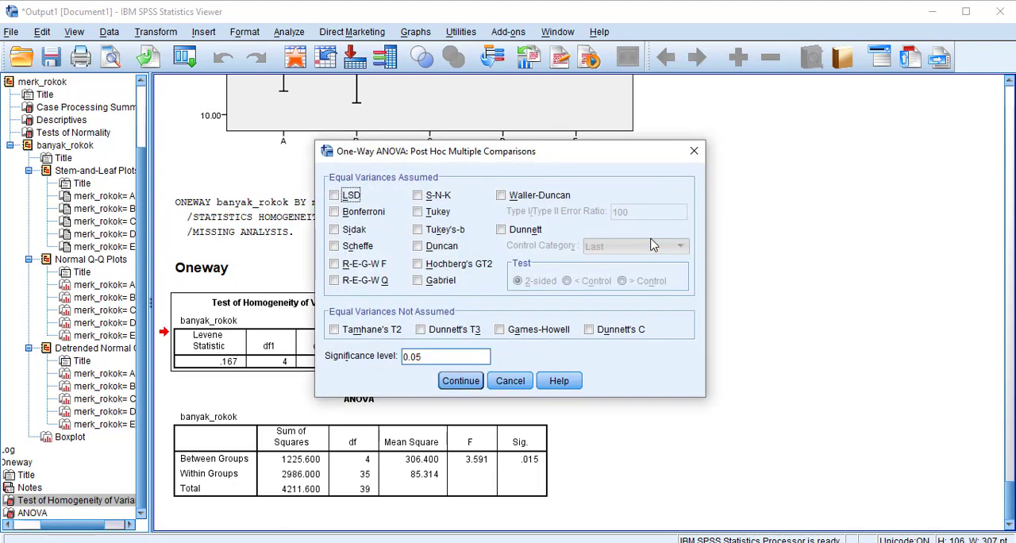
{"action": "left_click", "coordinate": [421, 215]}
{"action": "left_click", "coordinate": [419, 247]}
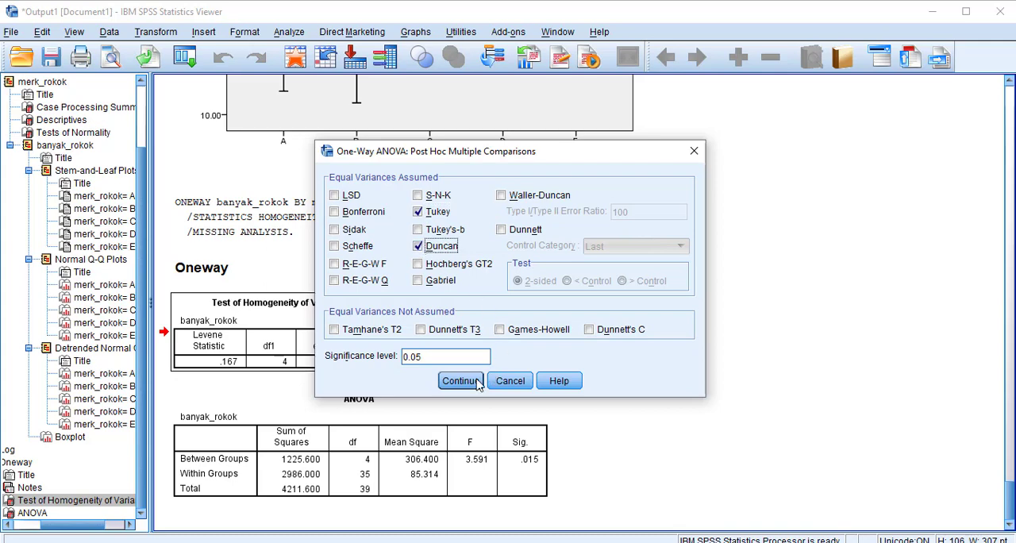
{"action": "left_click", "coordinate": [469, 385]}
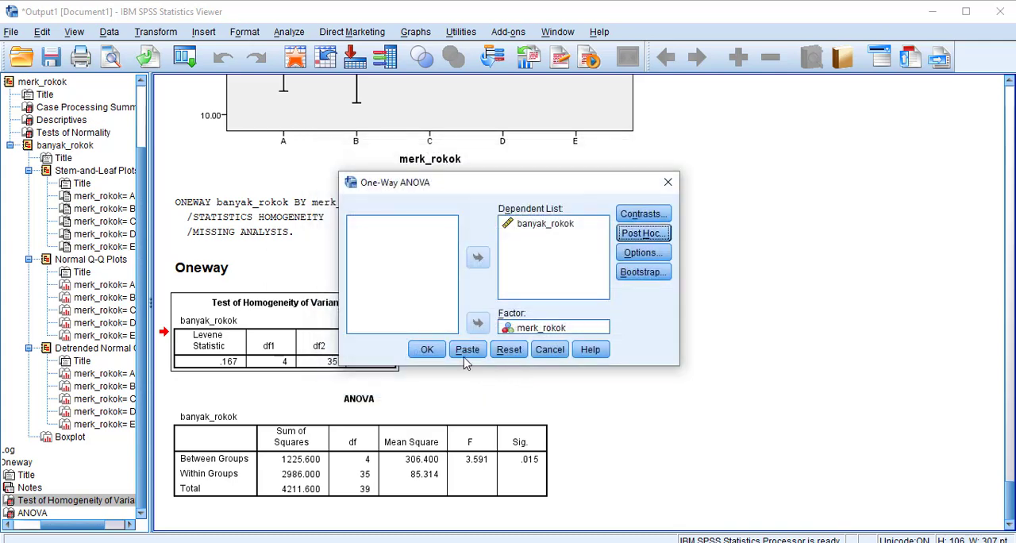
{"action": "left_click", "coordinate": [435, 350]}
Examine the new Oneway output, comparing its ANOVA tables and the Tukey HSD Multiple Comparisons between cigarette brands.
{"action": "left_click", "coordinate": [329, 130]}
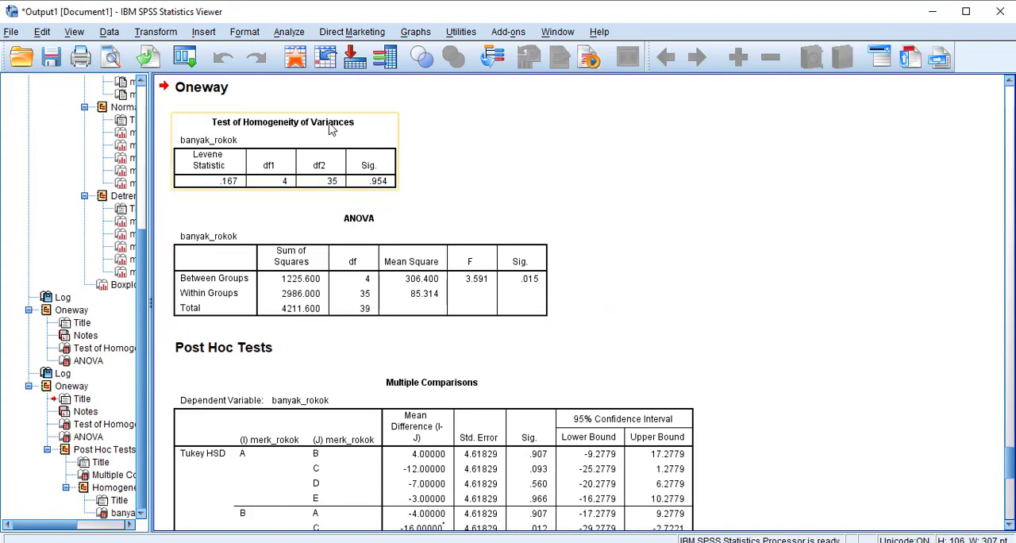
{"action": "scroll", "coordinate": [323, 188], "scroll_direction": "up", "scroll_amount": 5}
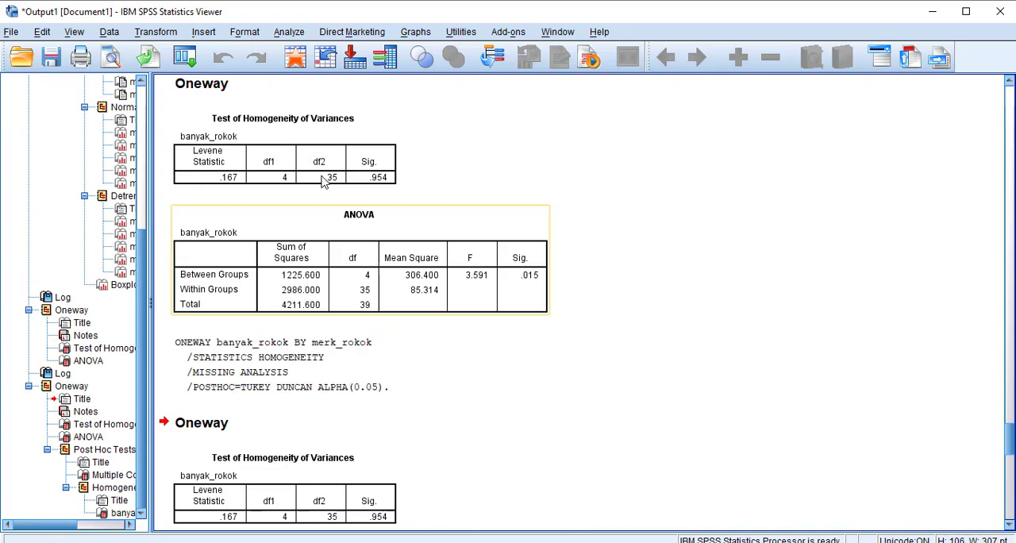
{"action": "scroll", "coordinate": [325, 180], "scroll_direction": "down", "scroll_amount": 5}
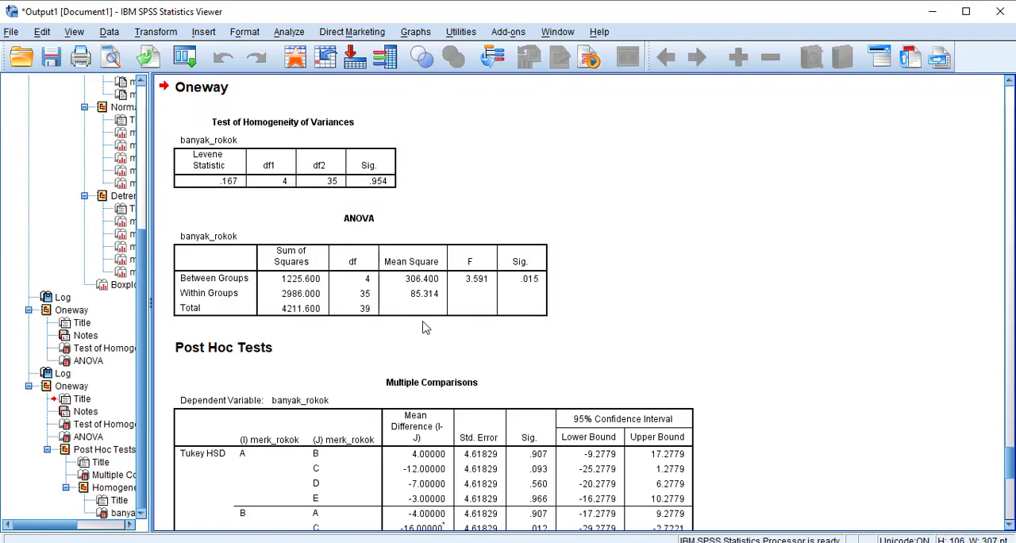
{"action": "scroll", "coordinate": [602, 289], "scroll_direction": "down", "scroll_amount": 5}
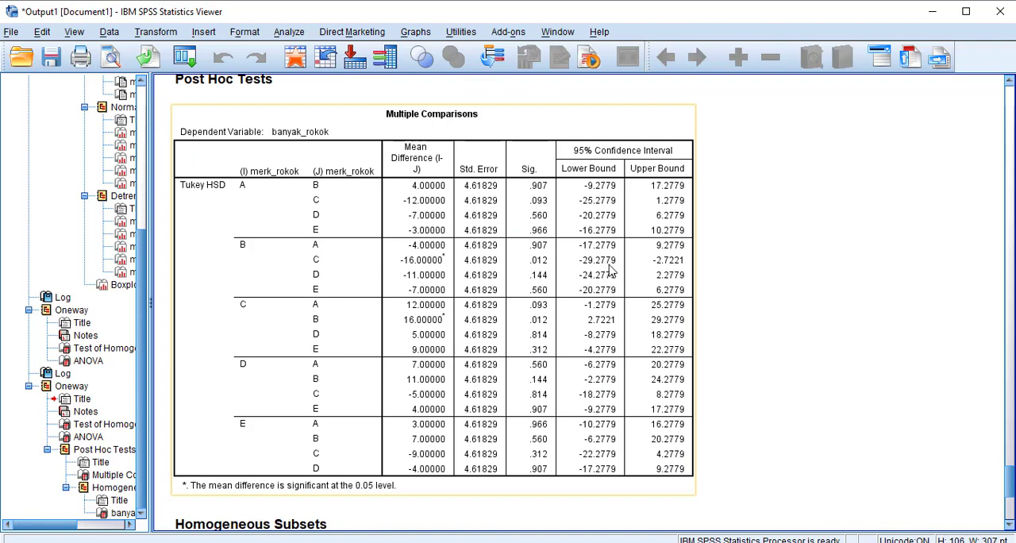
{"action": "scroll", "coordinate": [604, 292], "scroll_direction": "up", "scroll_amount": 1}
{"action": "scroll", "coordinate": [448, 213], "scroll_direction": "down", "scroll_amount": 5}
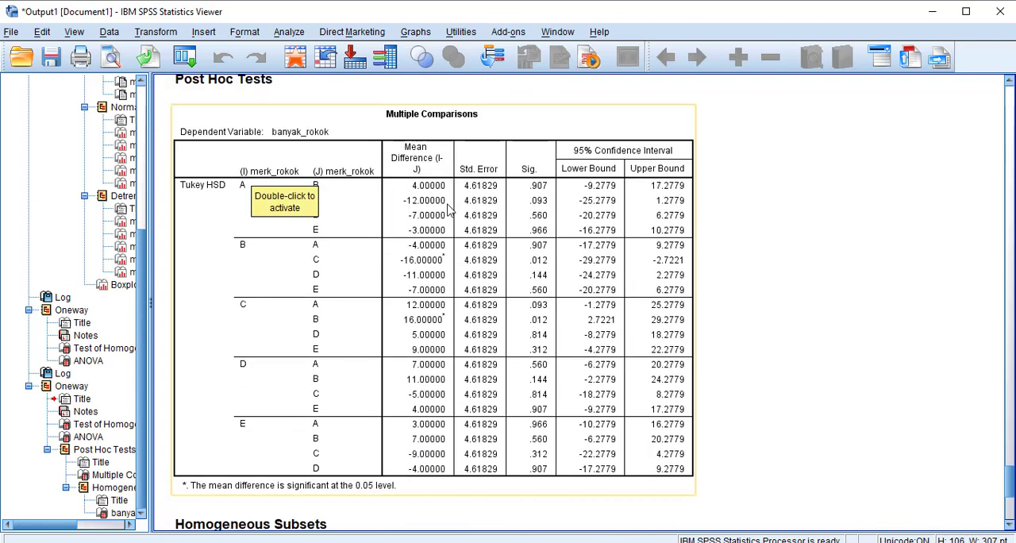
{"action": "scroll", "coordinate": [448, 213], "scroll_direction": "up", "scroll_amount": 3}
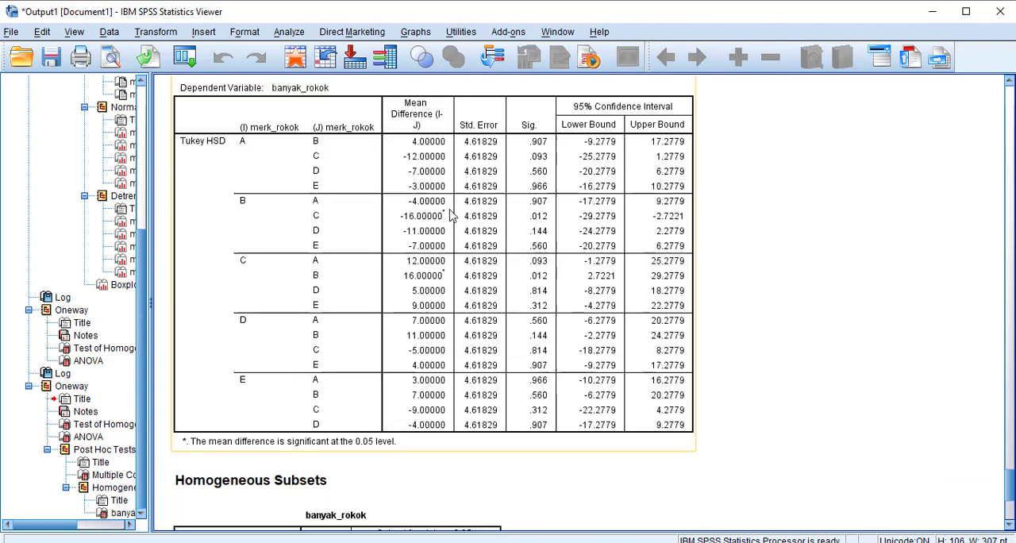
Examine the post hoc results for banyak_rokok, from the Tukey HSD Multiple Comparisons to the Tukey and Duncan groupings in Homogeneous Subsets.
{"action": "scroll", "coordinate": [460, 238], "scroll_direction": "down", "scroll_amount": 3}
{"action": "scroll", "coordinate": [467, 248], "scroll_direction": "up", "scroll_amount": 4}
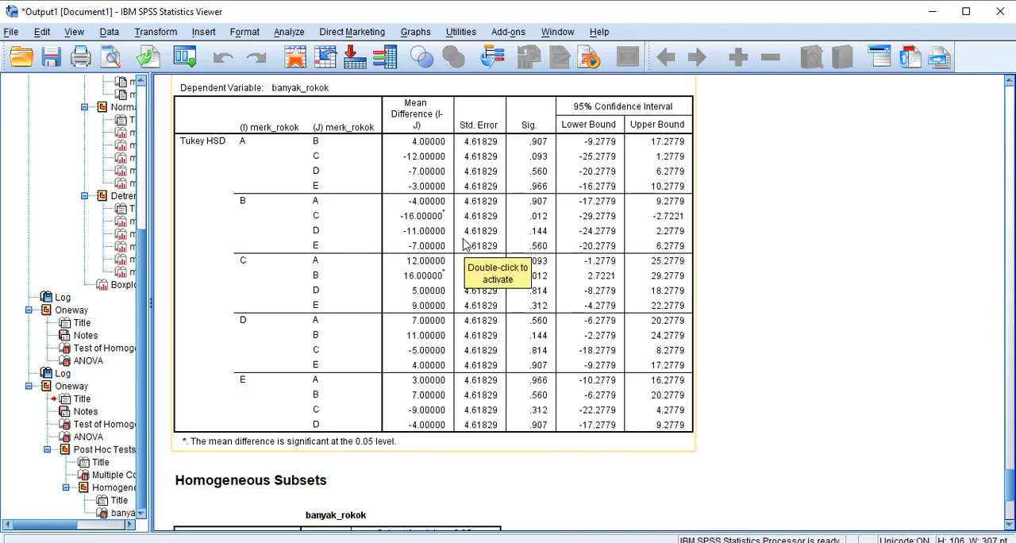
{"action": "scroll", "coordinate": [387, 186], "scroll_direction": "up", "scroll_amount": 2}
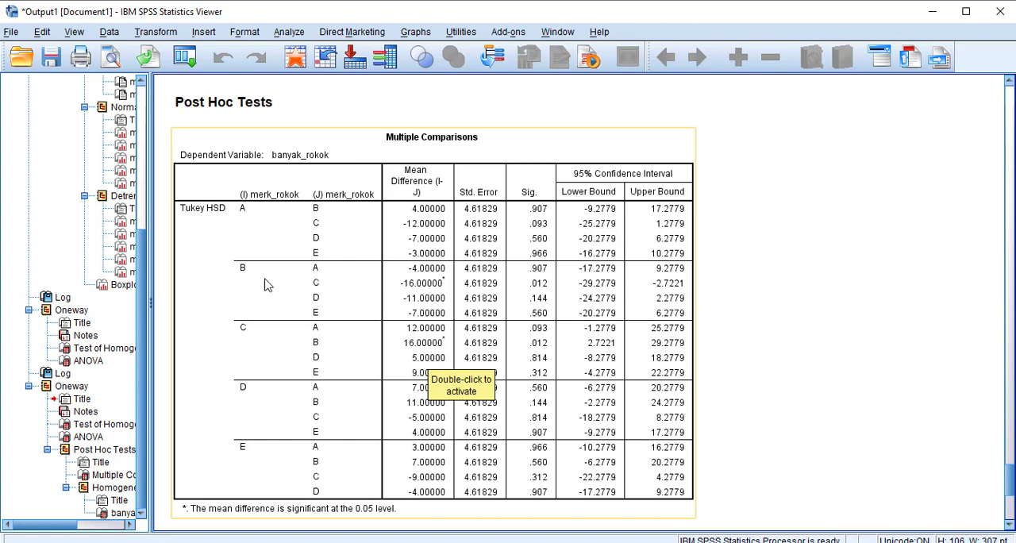
{"action": "scroll", "coordinate": [329, 297], "scroll_direction": "down", "scroll_amount": 2}
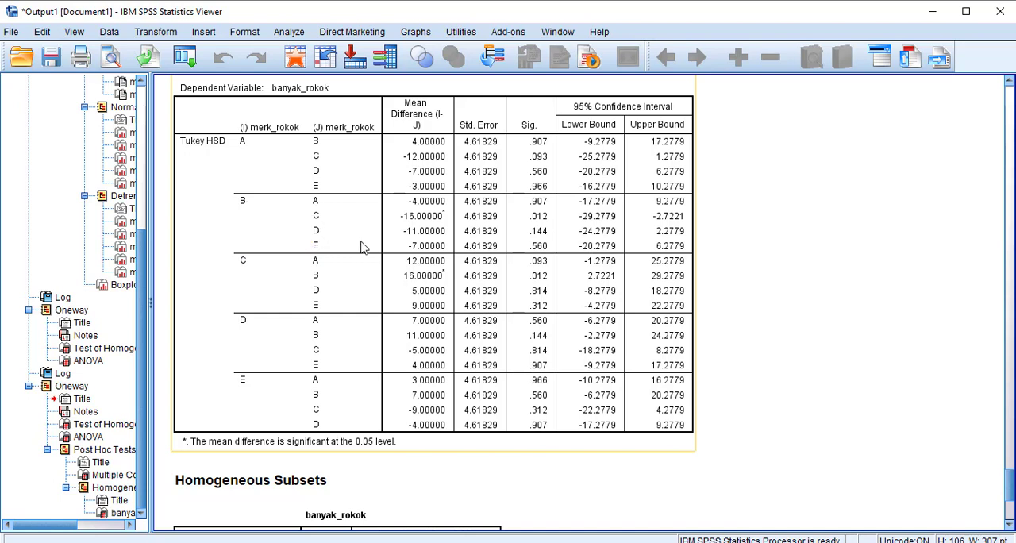
{"action": "scroll", "coordinate": [413, 260], "scroll_direction": "down", "scroll_amount": 5}
{"action": "scroll", "coordinate": [413, 260], "scroll_direction": "down", "scroll_amount": 2}
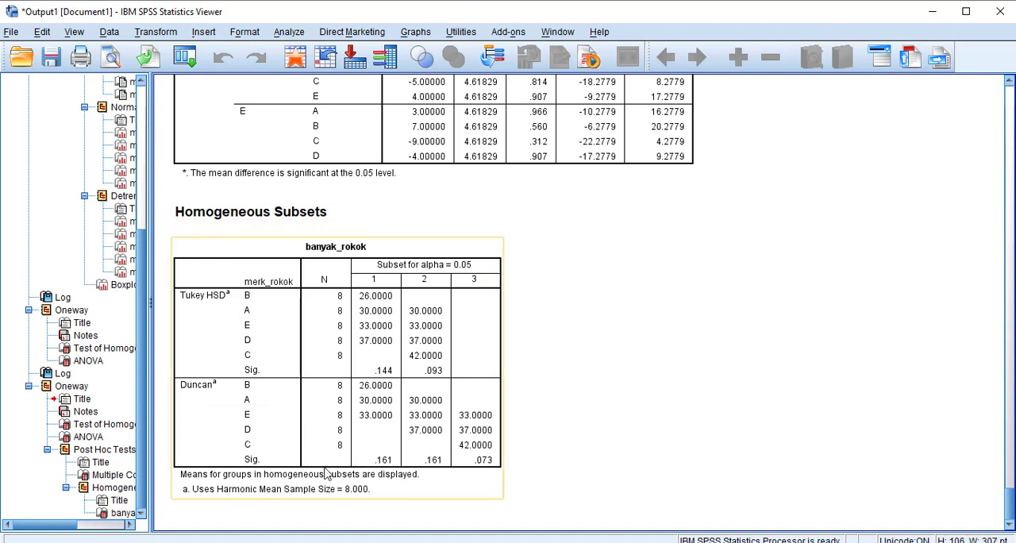
{"action": "left_click", "coordinate": [436, 492]}
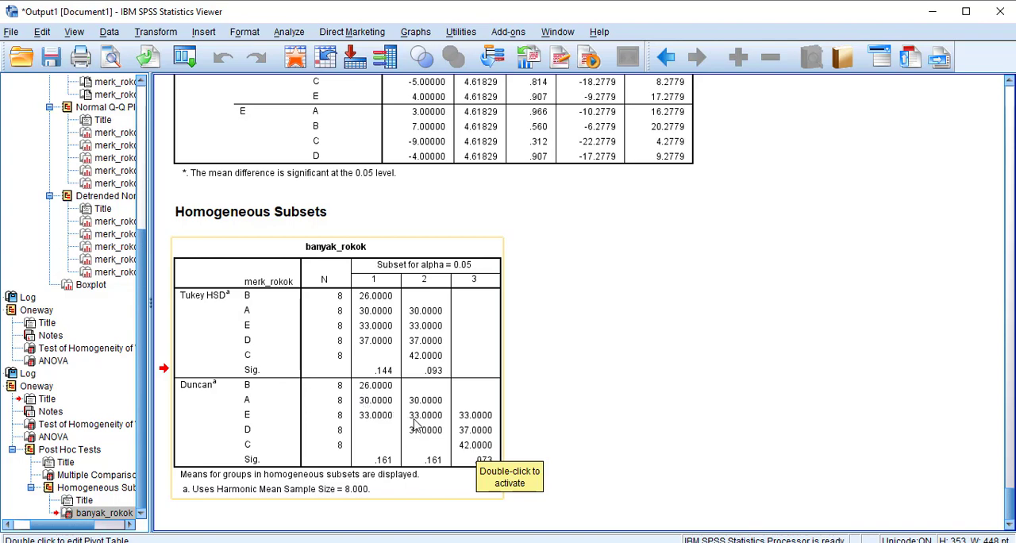
{"action": "scroll", "coordinate": [578, 417], "scroll_direction": "up", "scroll_amount": 2}
{"action": "scroll", "coordinate": [578, 416], "scroll_direction": "up", "scroll_amount": 3}
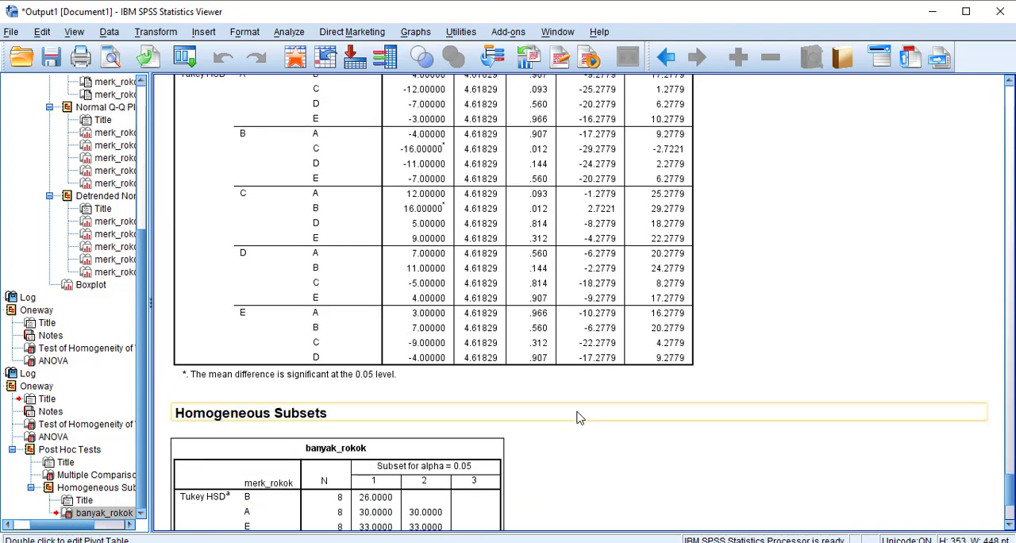
{"action": "scroll", "coordinate": [579, 418], "scroll_direction": "down", "scroll_amount": 5}
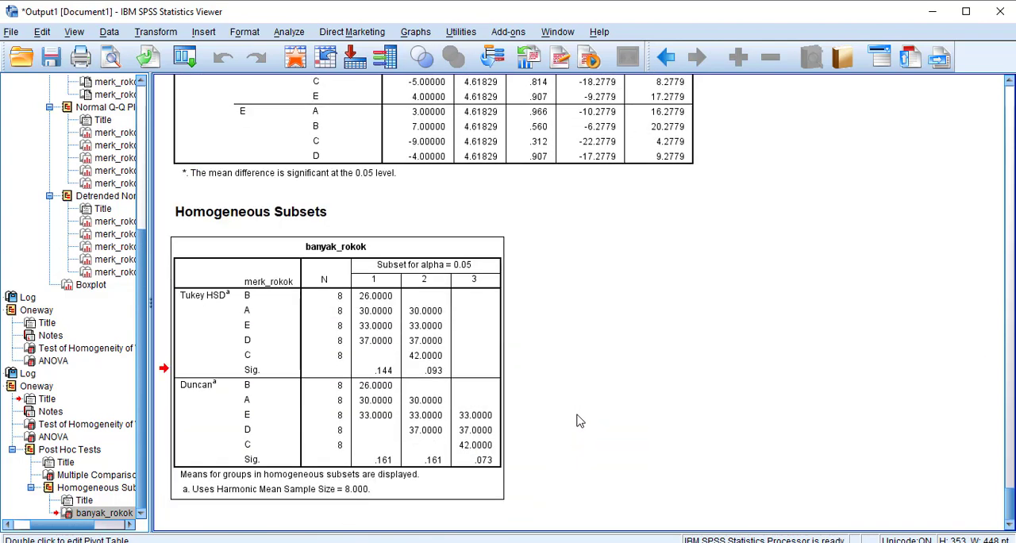